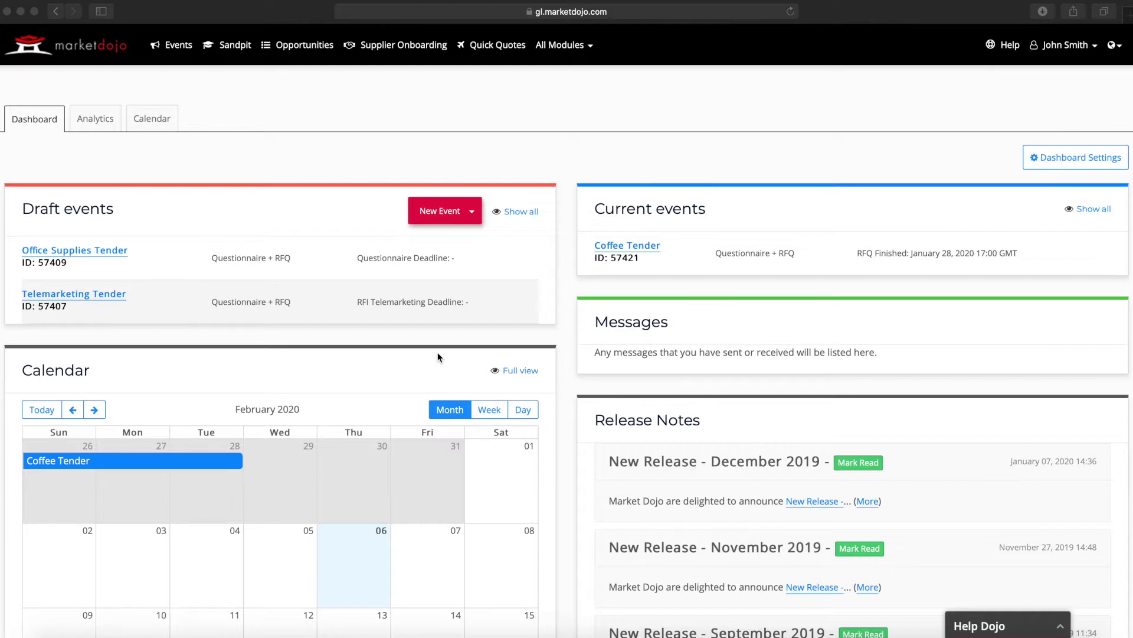
Enter the Sandpit environment and keep the role set to Act as Host.
left_click(231, 55)
left_click(231, 53)
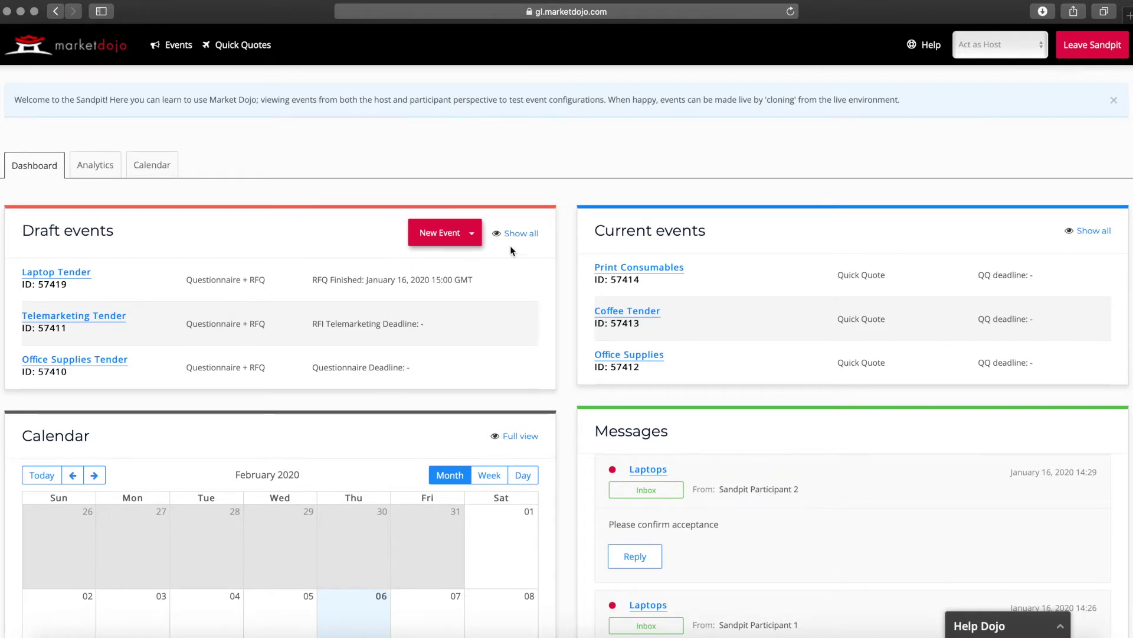
left_click(1011, 51)
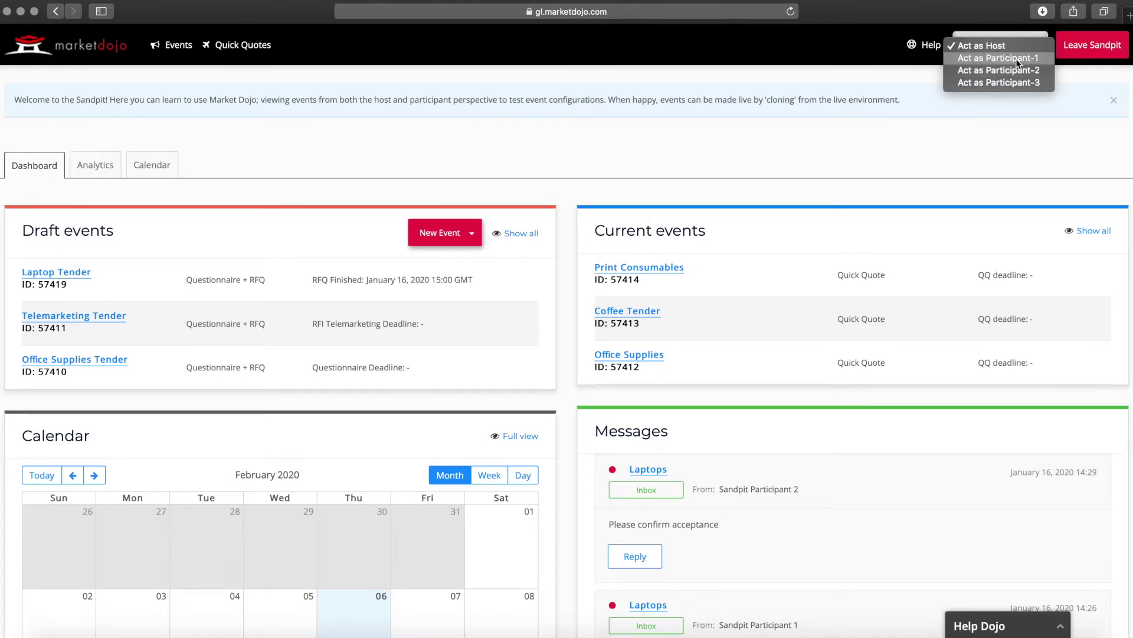
left_click(1020, 47)
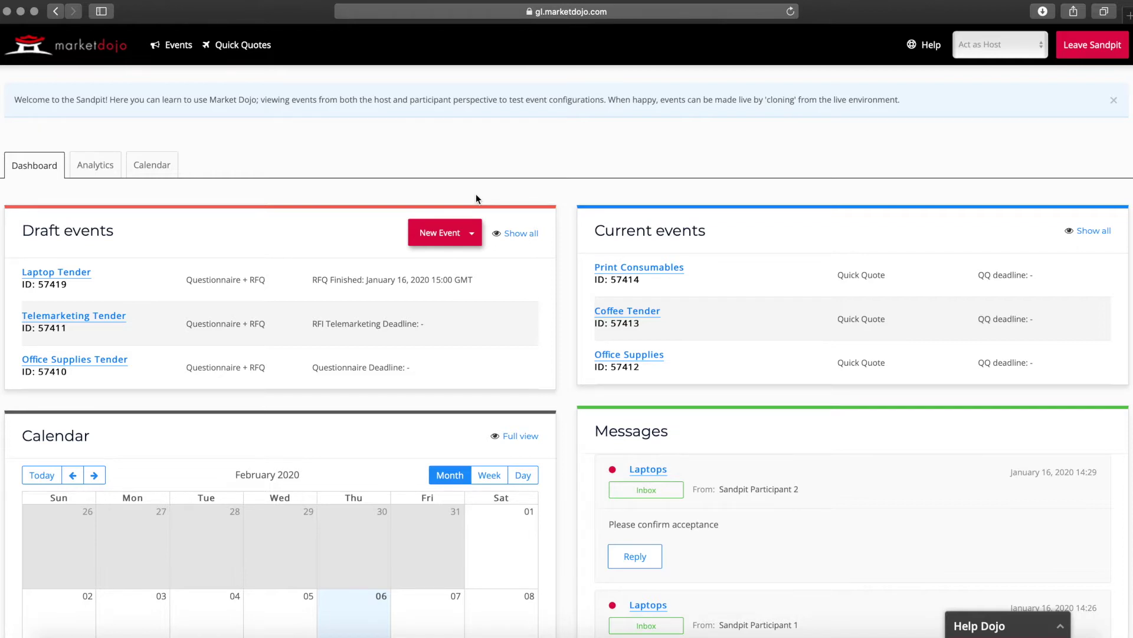
Create a new event from scratch and name it "IT Hardware".
left_click(472, 235)
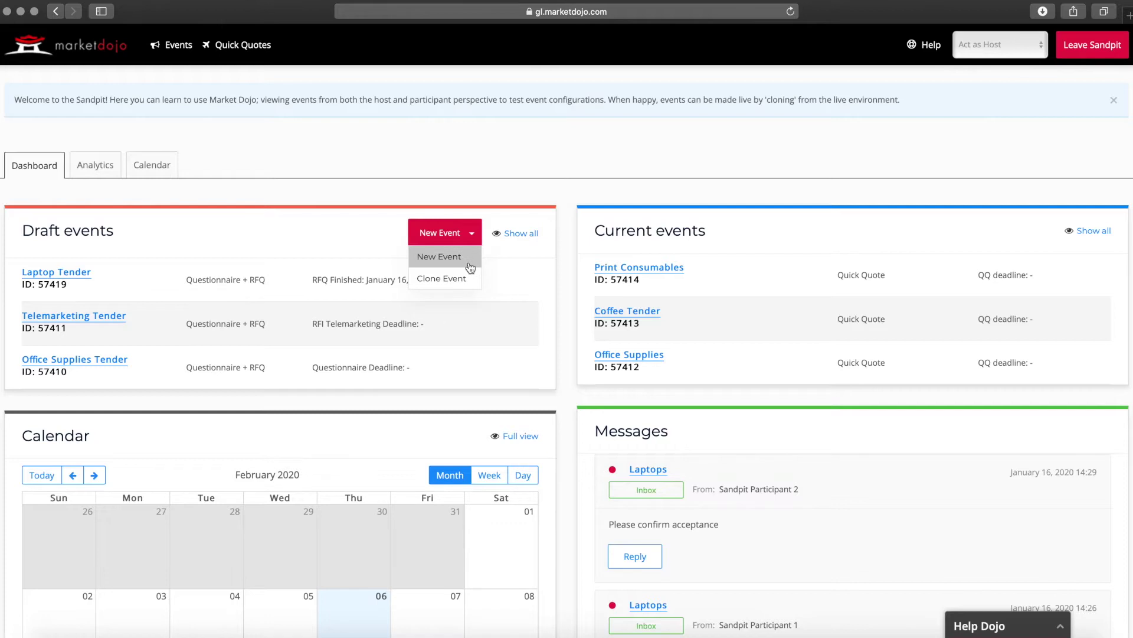
left_click(445, 255)
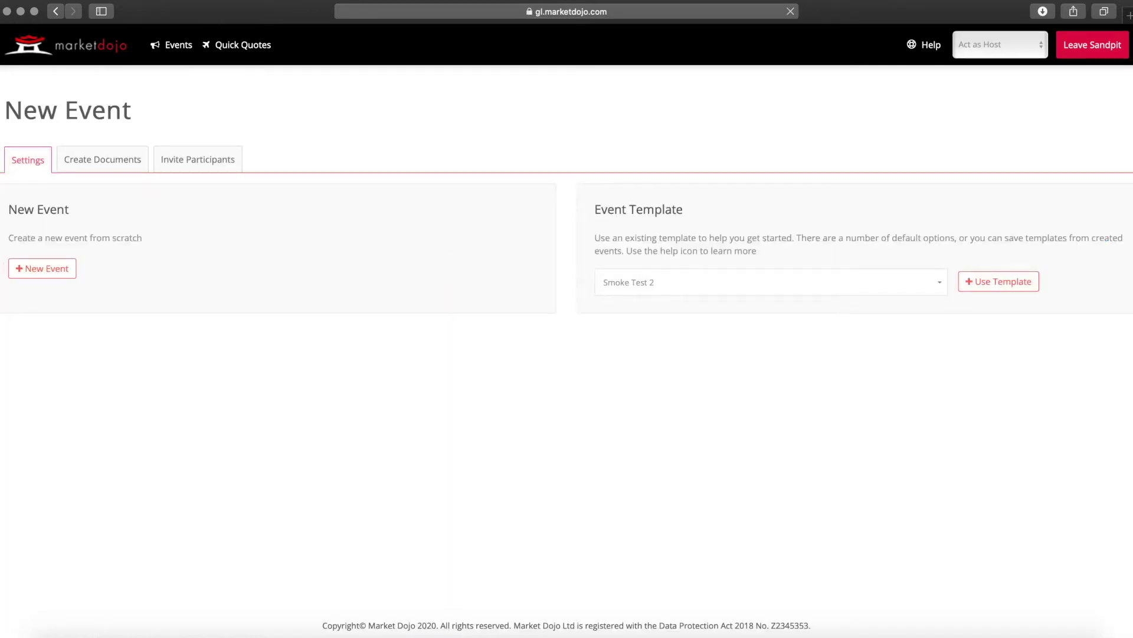
left_click(63, 274)
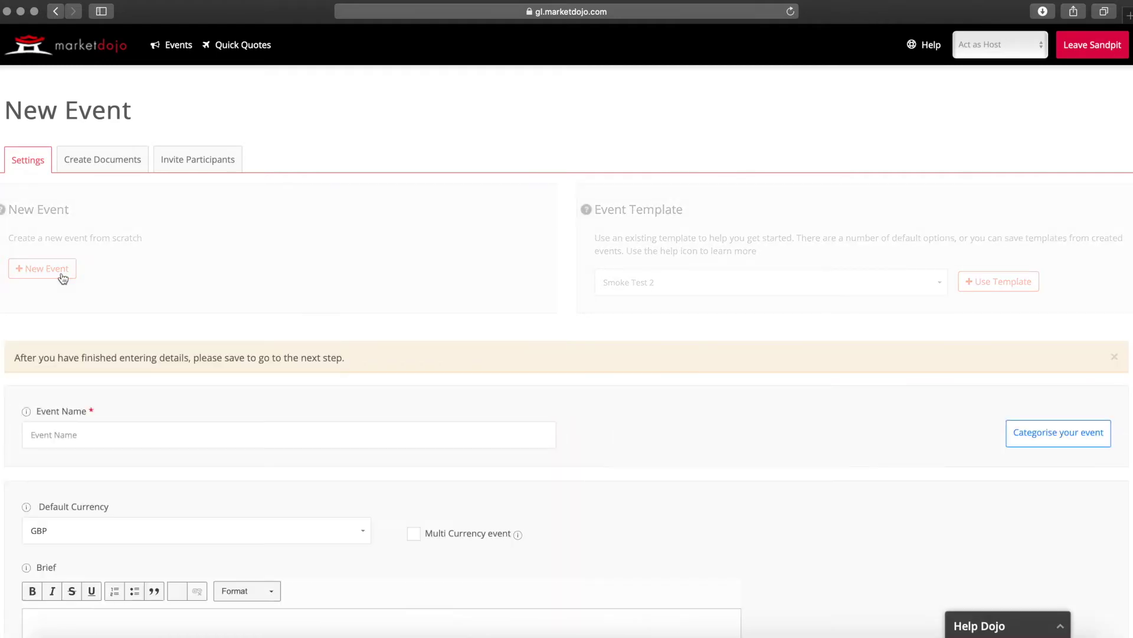
left_click(119, 290)
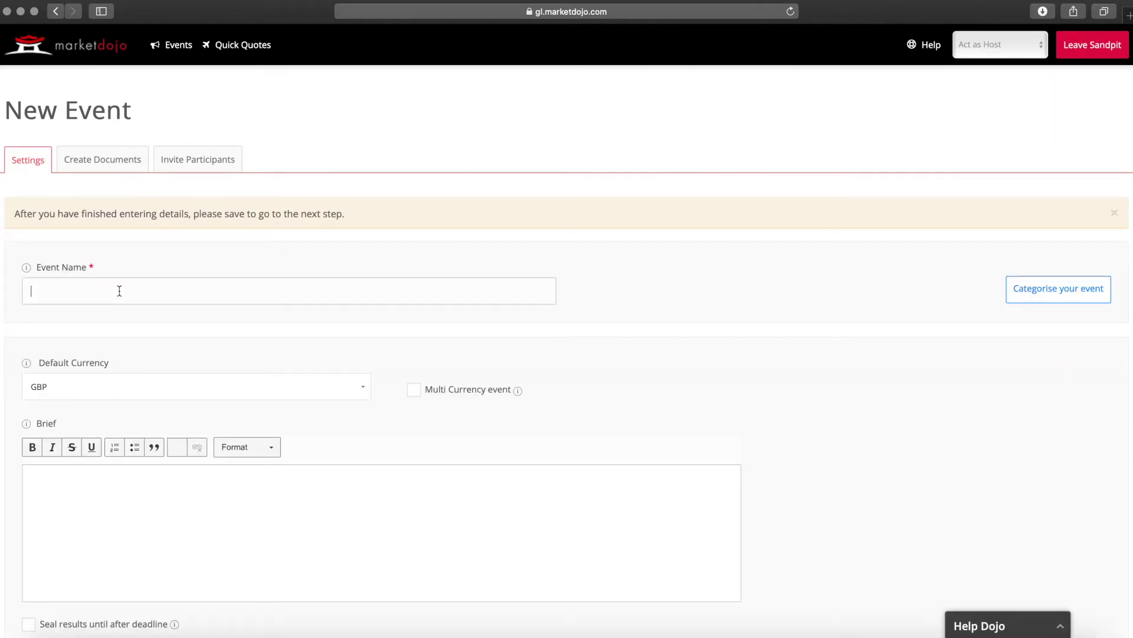
type("IT Hardware")
left_click(748, 383)
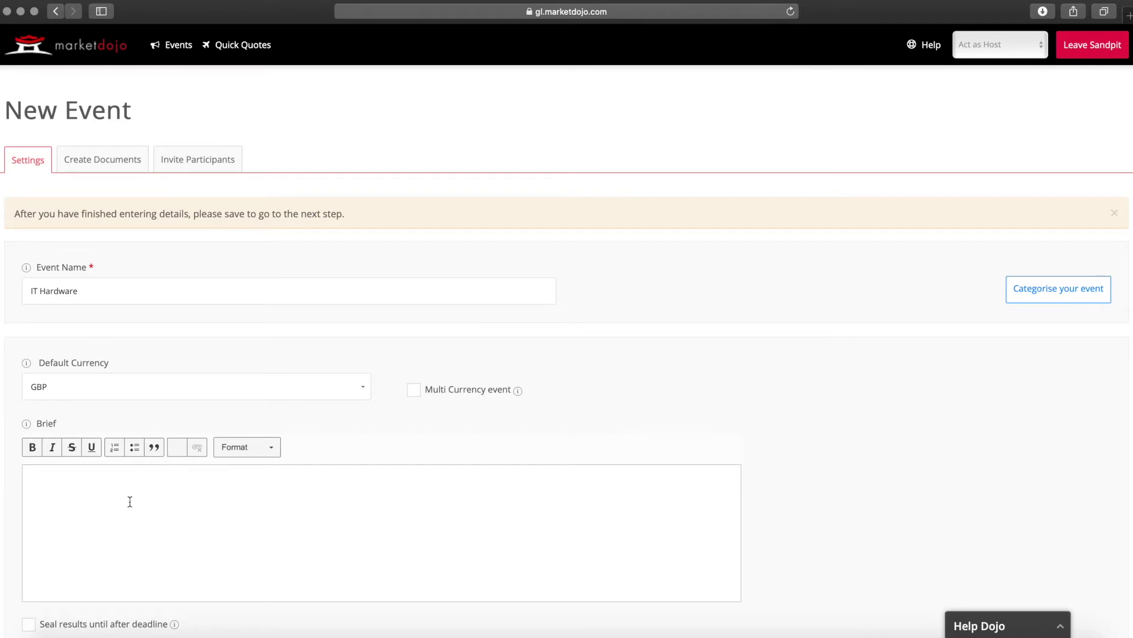
Preview the default currency choices and the multi-currency exchange rate settings, then switch multi-currency off again.
left_click(360, 390)
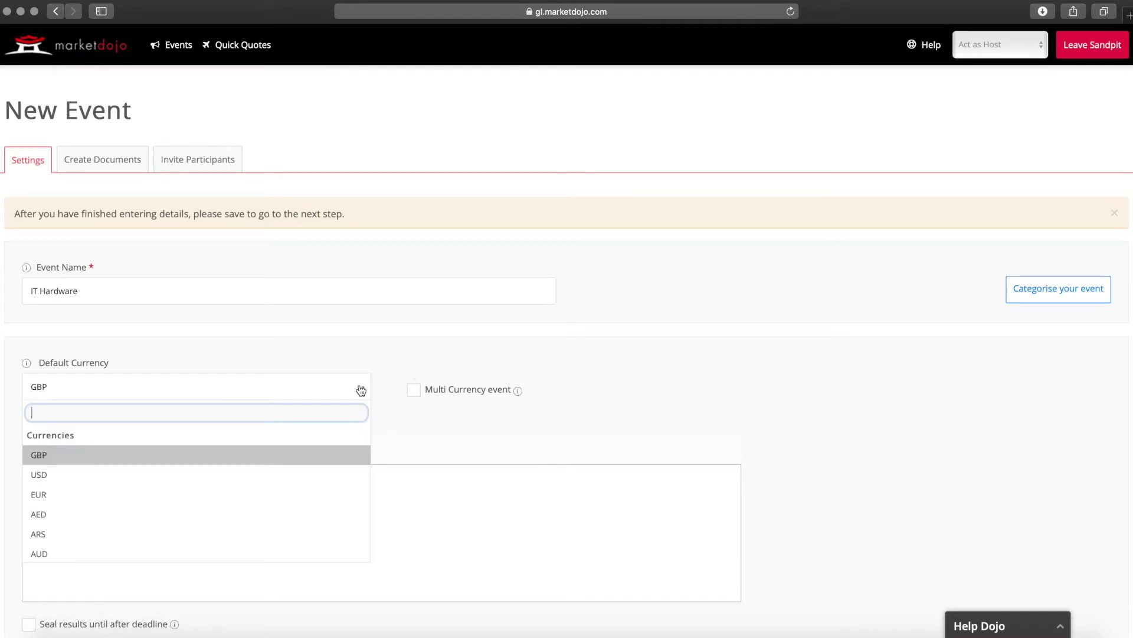
left_click(360, 390)
left_click(415, 391)
left_click(414, 390)
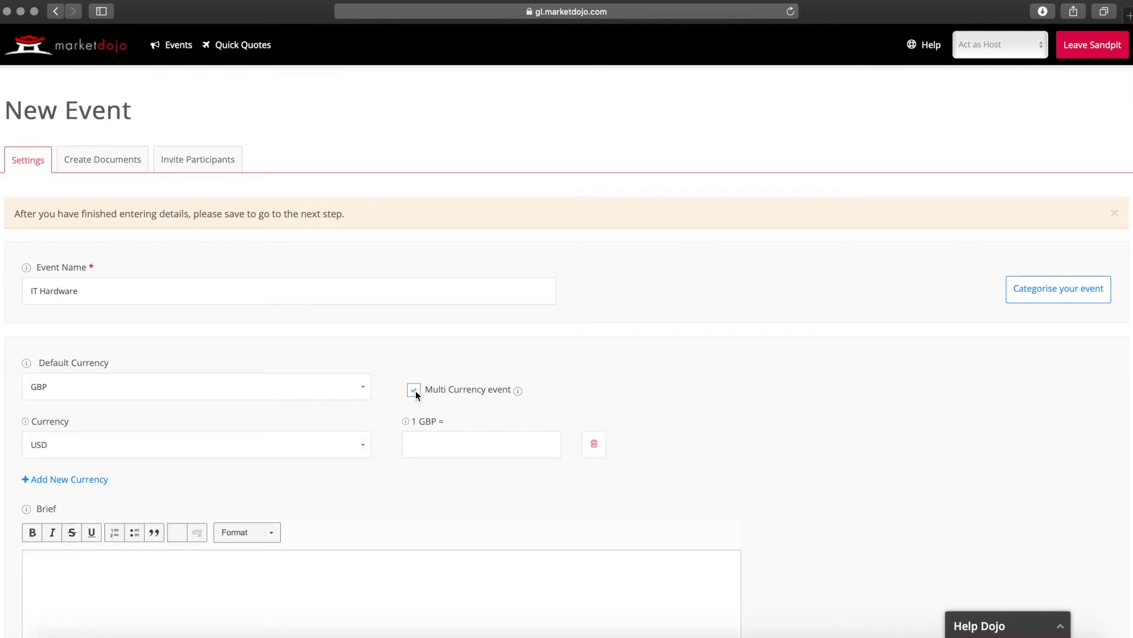
left_click(415, 391)
Fill in the event brief with the prepared text about sourcing 20 laptops for the London office.
scroll(401, 469, "down", 1)
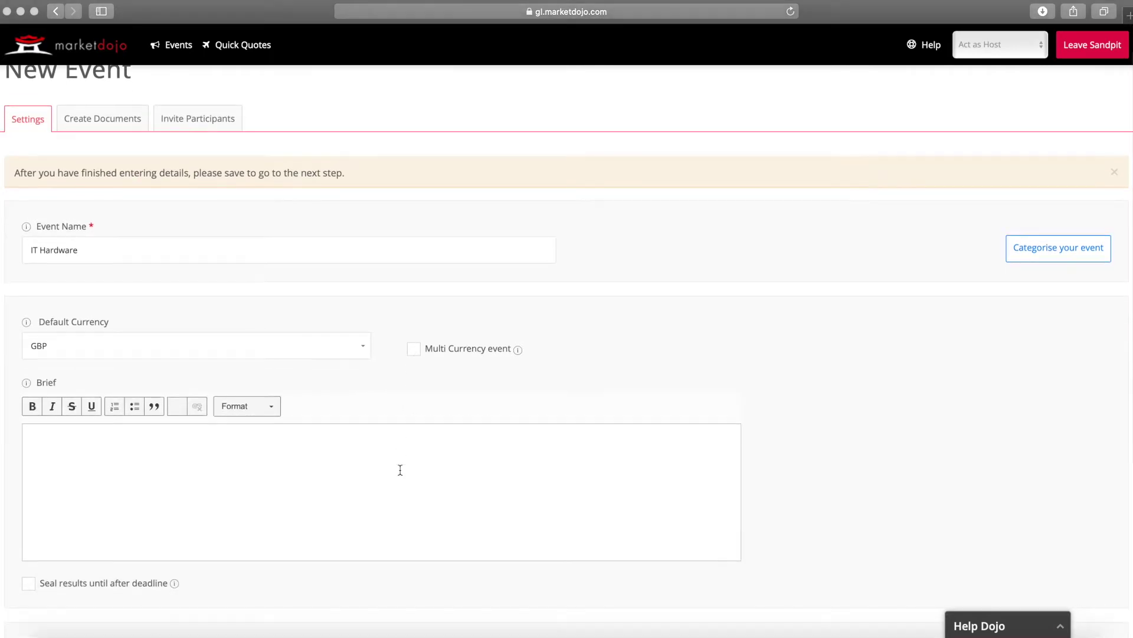
scroll(400, 470, "down", 2)
left_click(184, 380)
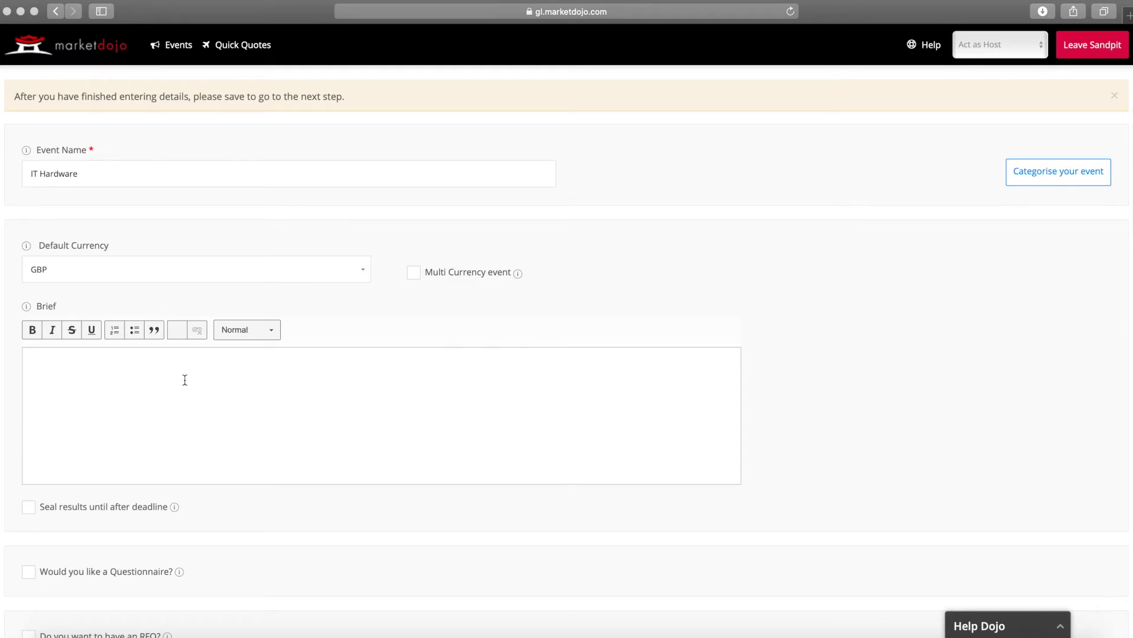
key("super+v")
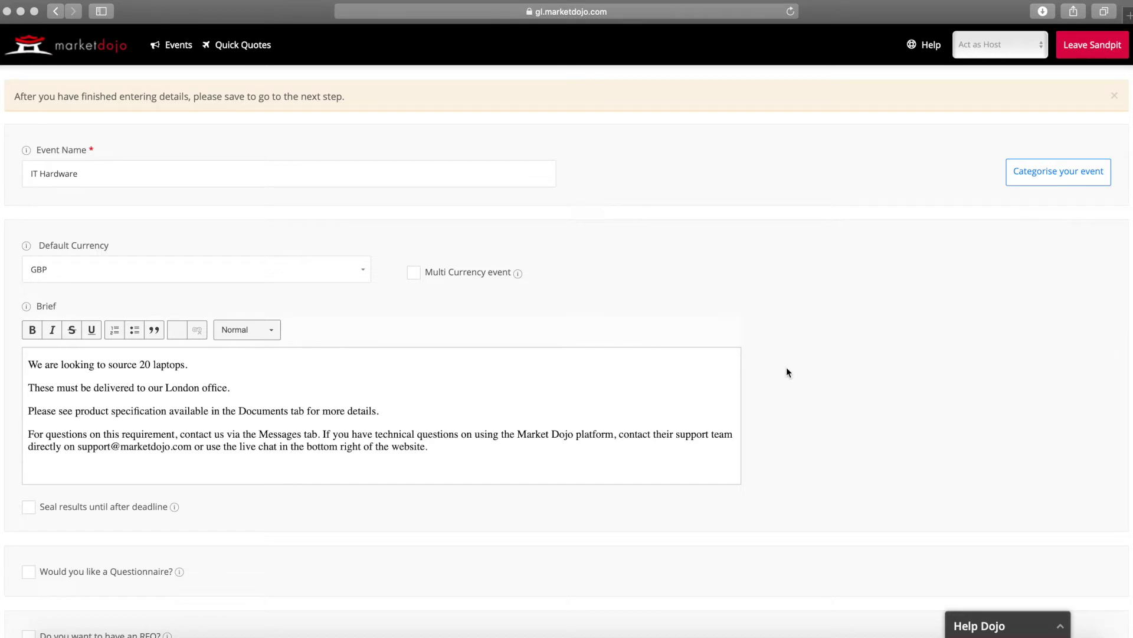
Preview the questionnaire and RFQ settings of the event, switching each option off again.
scroll(788, 372, "down", 1)
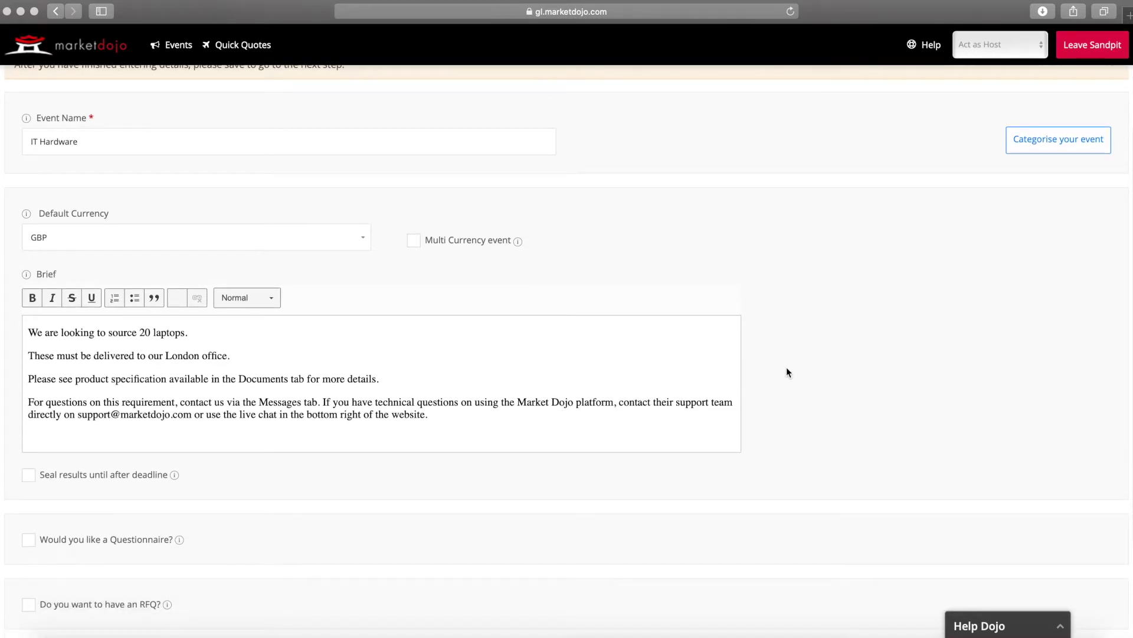
scroll(787, 369, "down", 1)
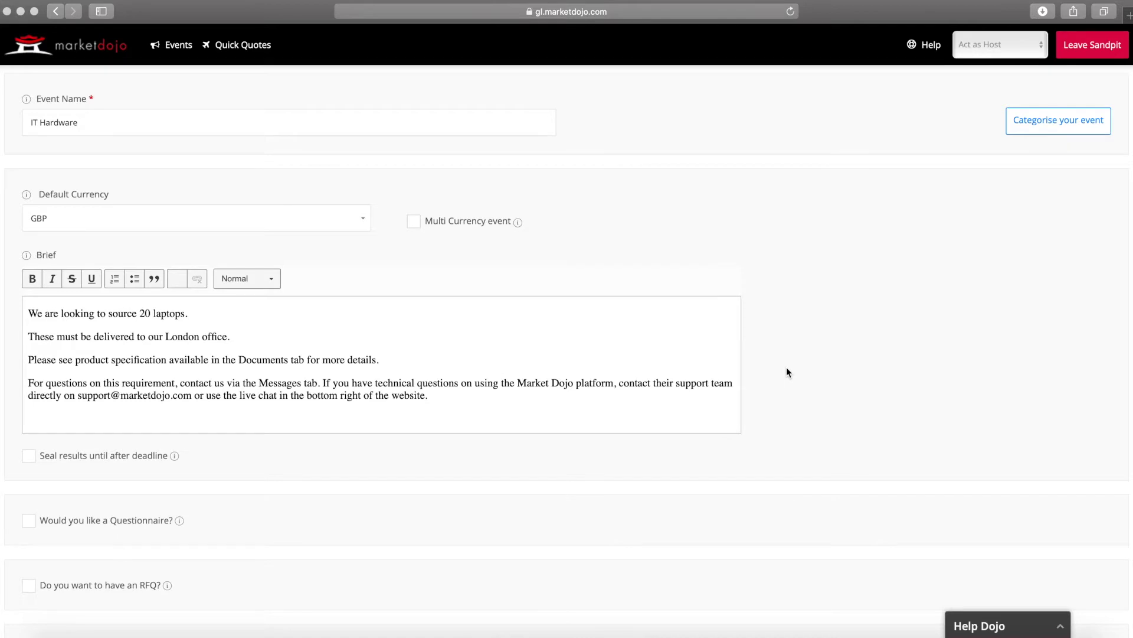
scroll(789, 372, "down", 2)
scroll(787, 371, "down", 3)
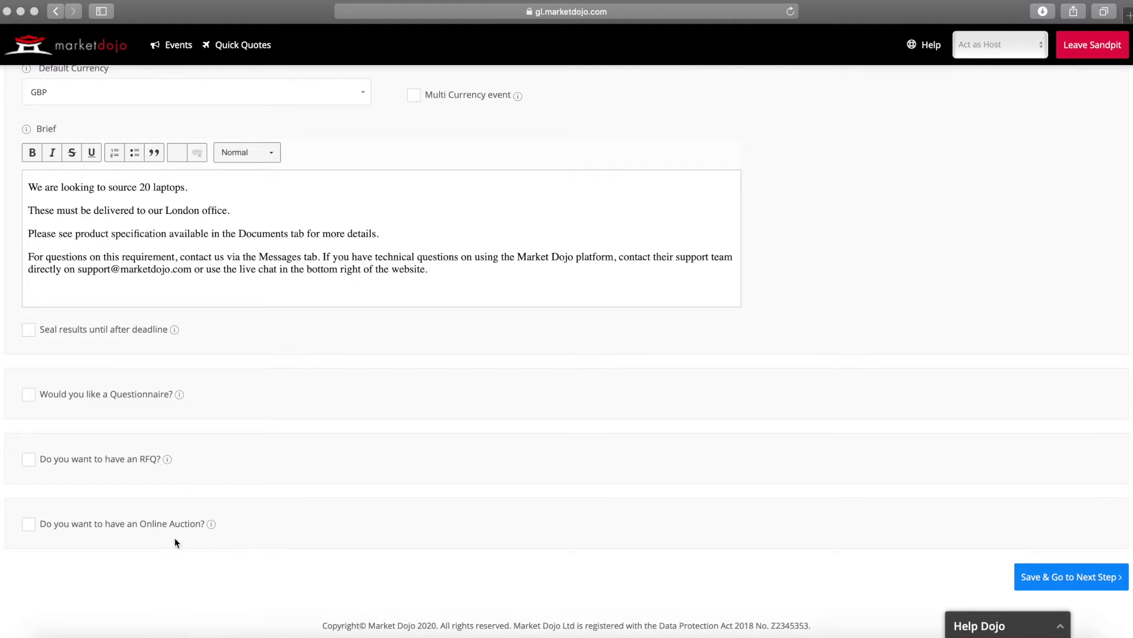
left_click(98, 403)
scroll(218, 405, "down", 2)
scroll(219, 407, "down", 3)
left_click(106, 182)
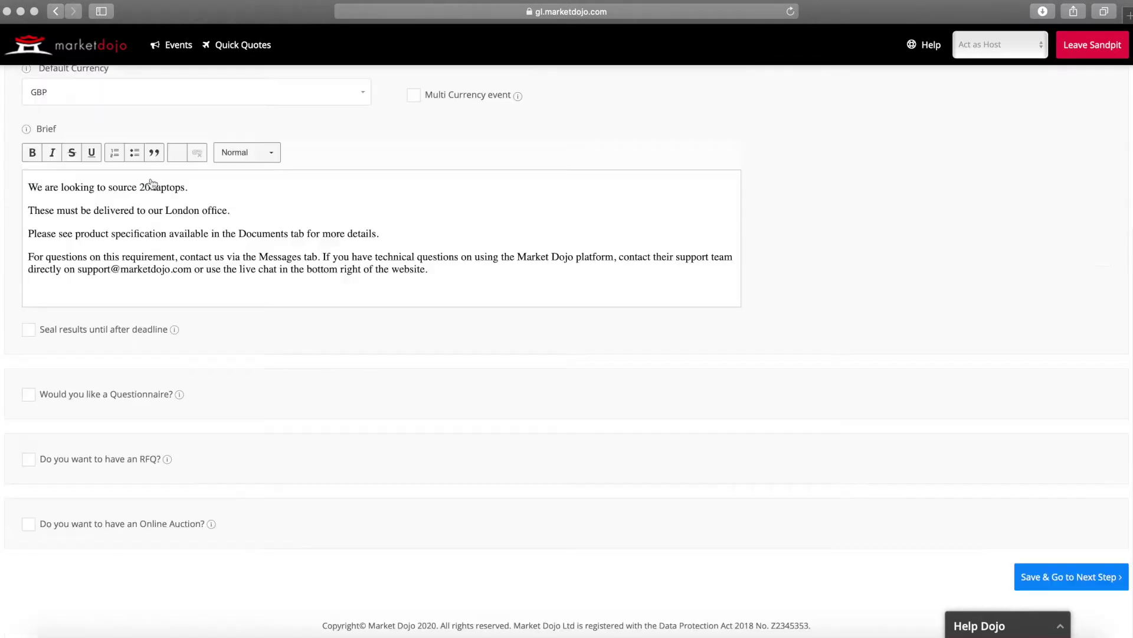
left_click(127, 465)
scroll(244, 462, "down", 5)
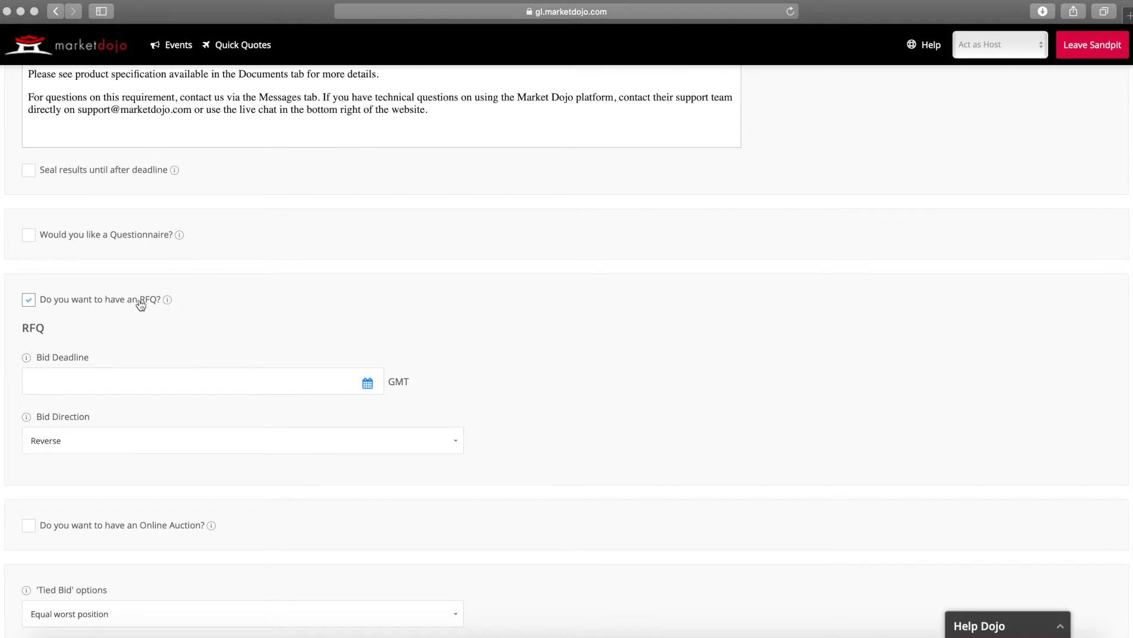
left_click(141, 304)
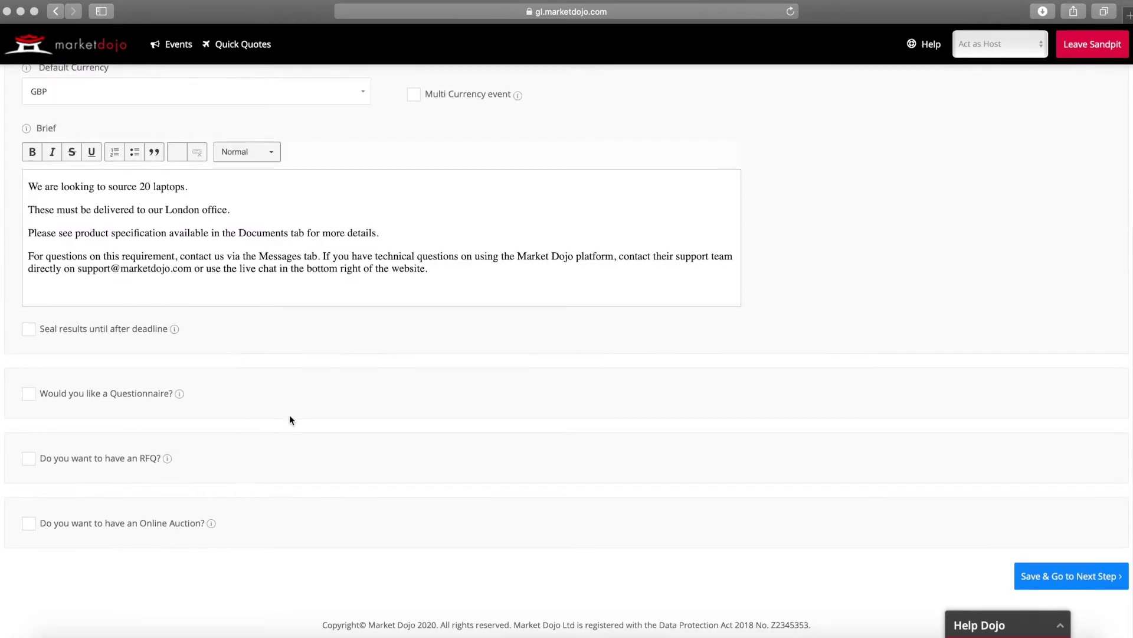
Preview the online auction settings of the event, then switch the auction off again.
left_click(160, 527)
scroll(310, 513, "down", 5)
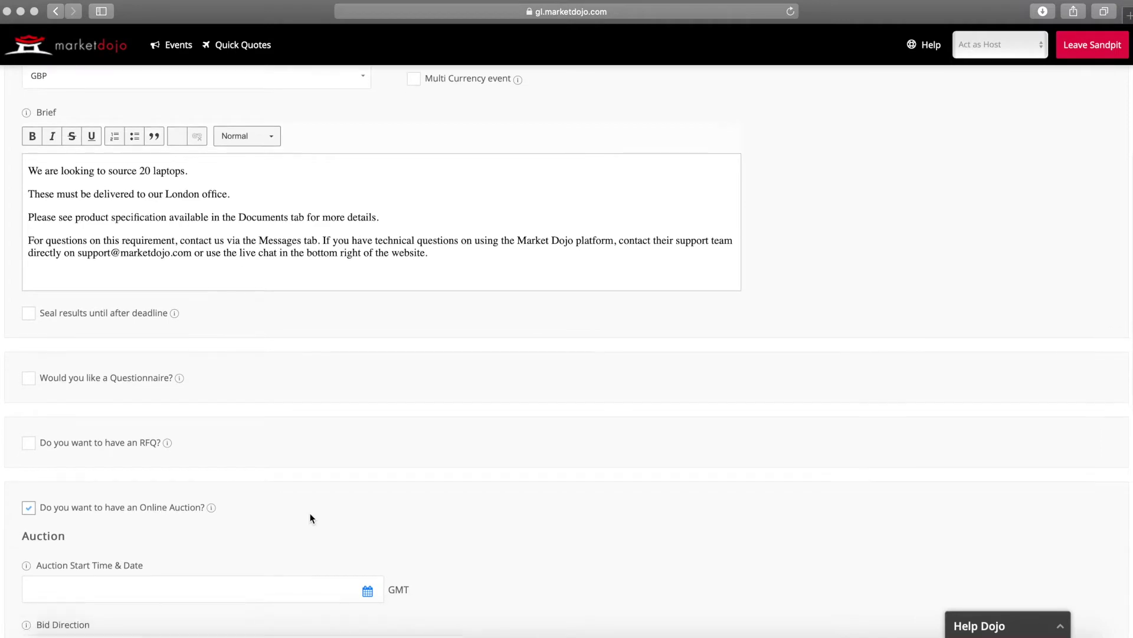
scroll(311, 516, "down", 5)
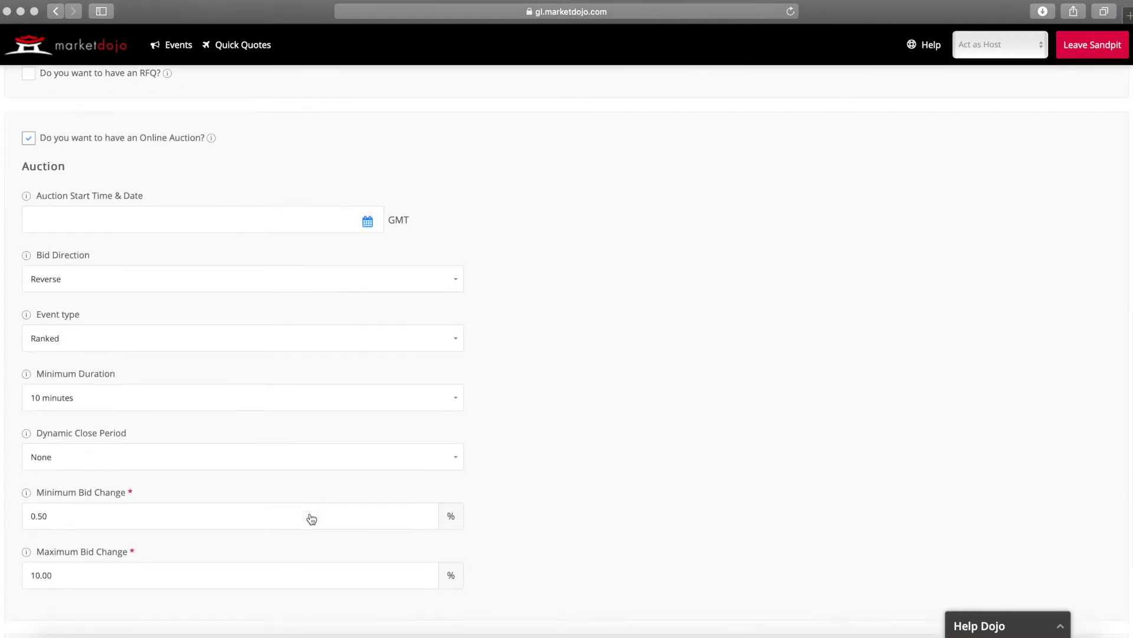
scroll(310, 513, "up", 5)
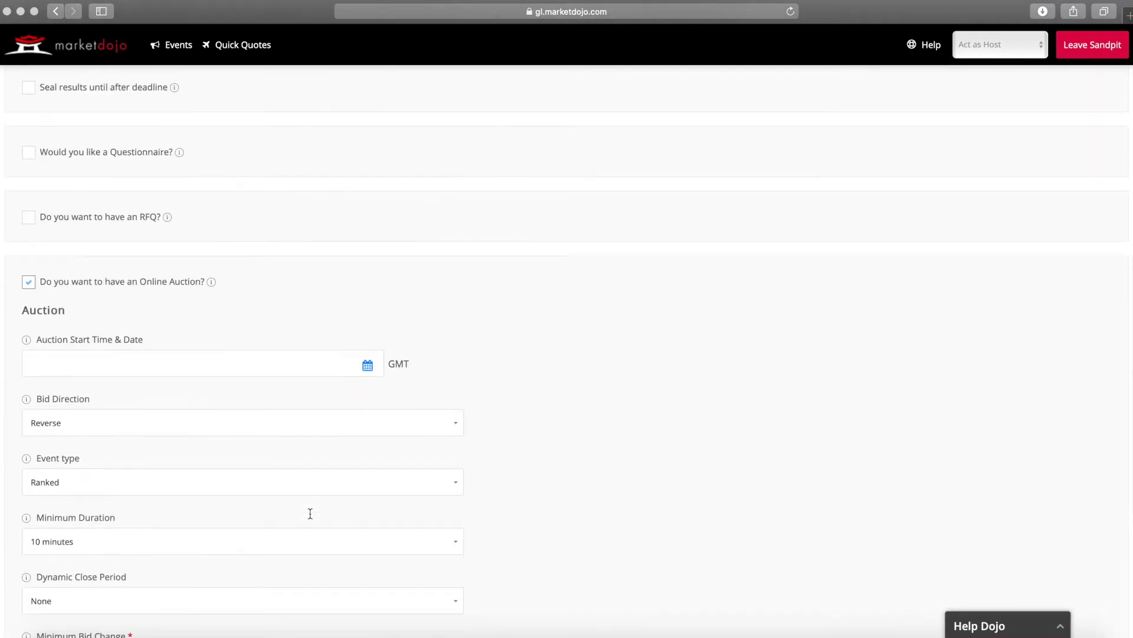
left_click(168, 283)
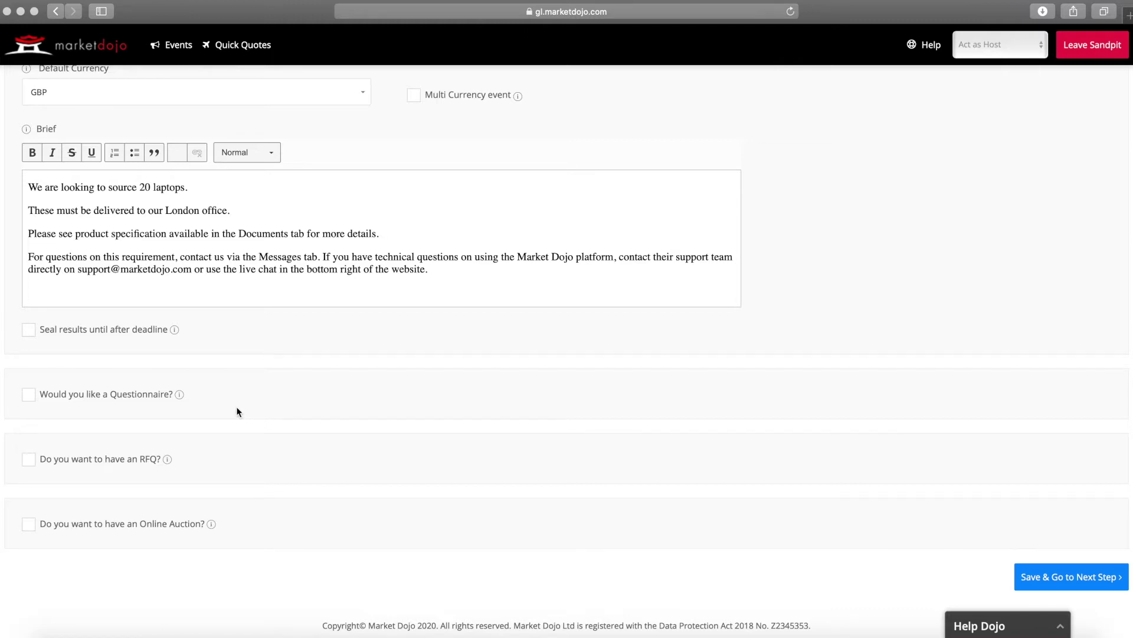
Include both a questionnaire and an online auction in the event.
left_click(34, 400)
scroll(80, 434, "down", 5)
scroll(71, 531, "down", 2)
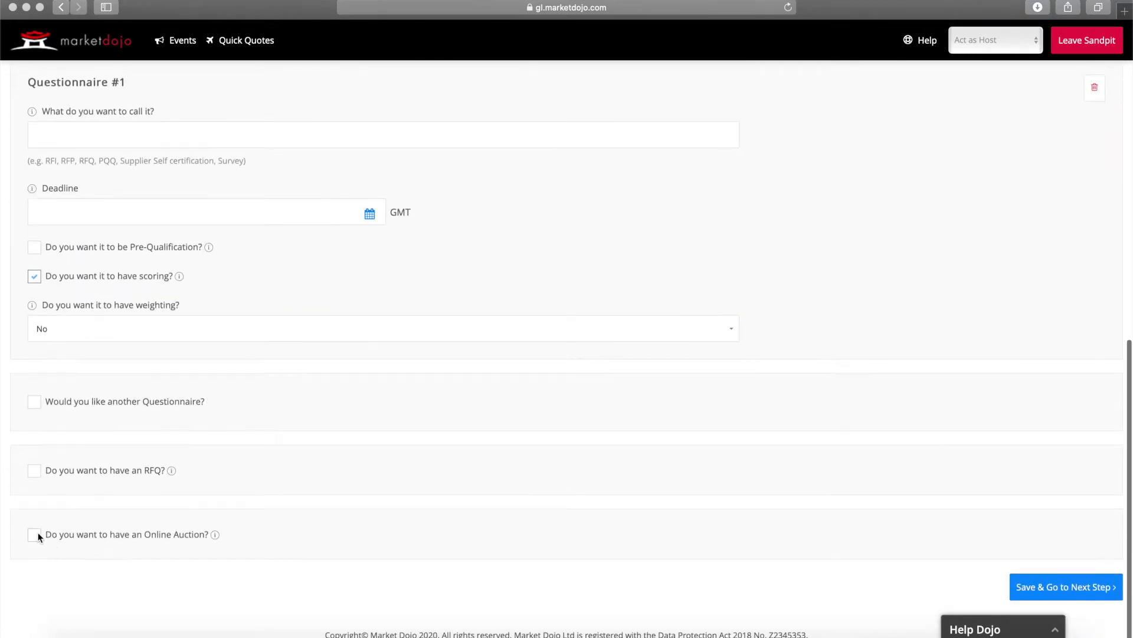
left_click(35, 533)
scroll(236, 425, "up", 3)
scroll(338, 370, "up", 2)
left_click(207, 334)
type("Terms")
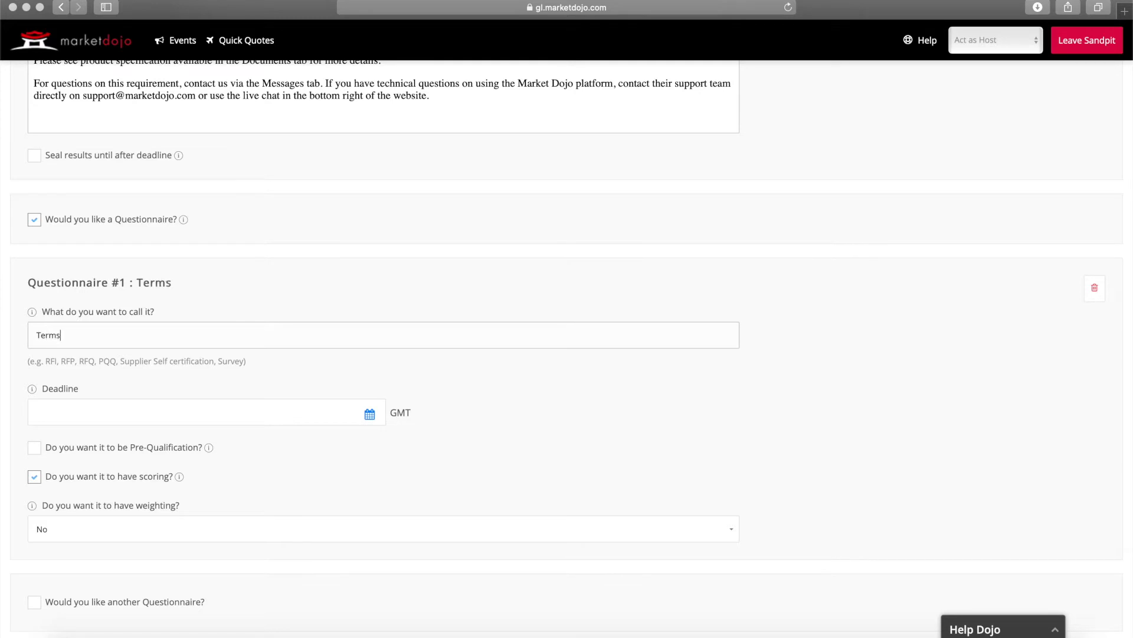
type(" & conditions")
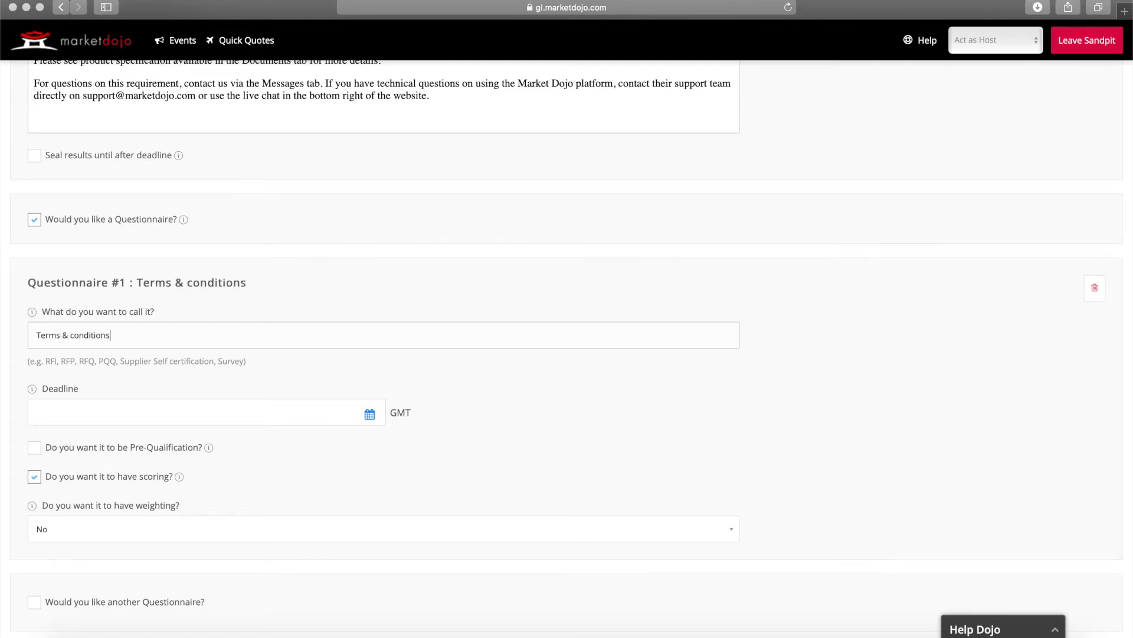
left_click(218, 400)
left_click(796, 436)
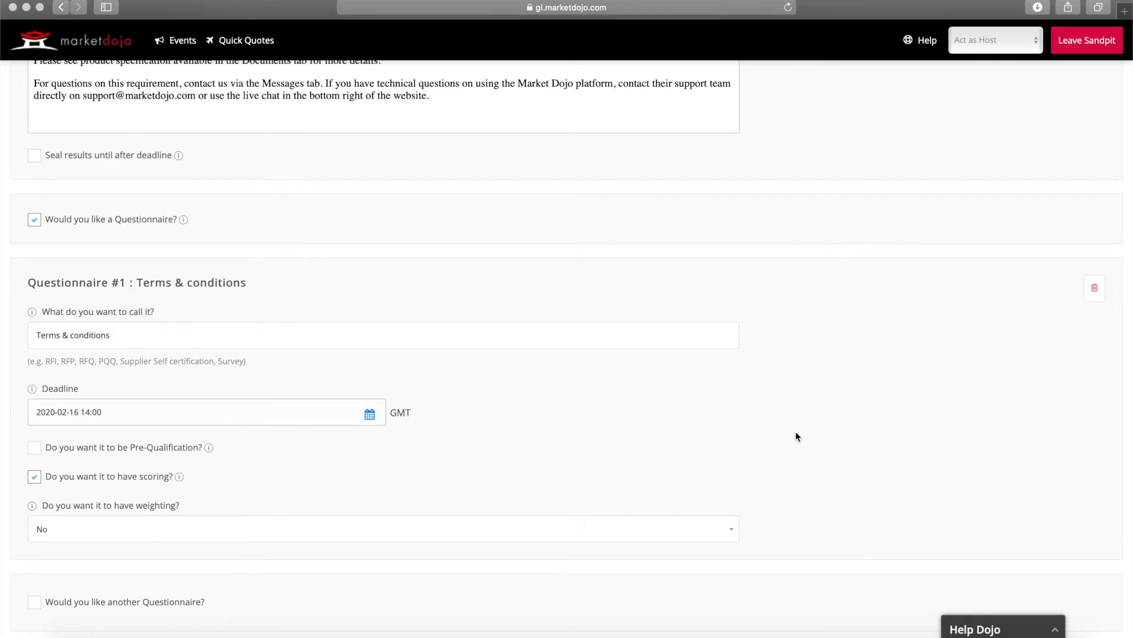
Turn off scoring for the Terms & conditions questionnaire and leave it without pre-qualification.
scroll(796, 437, "down", 5)
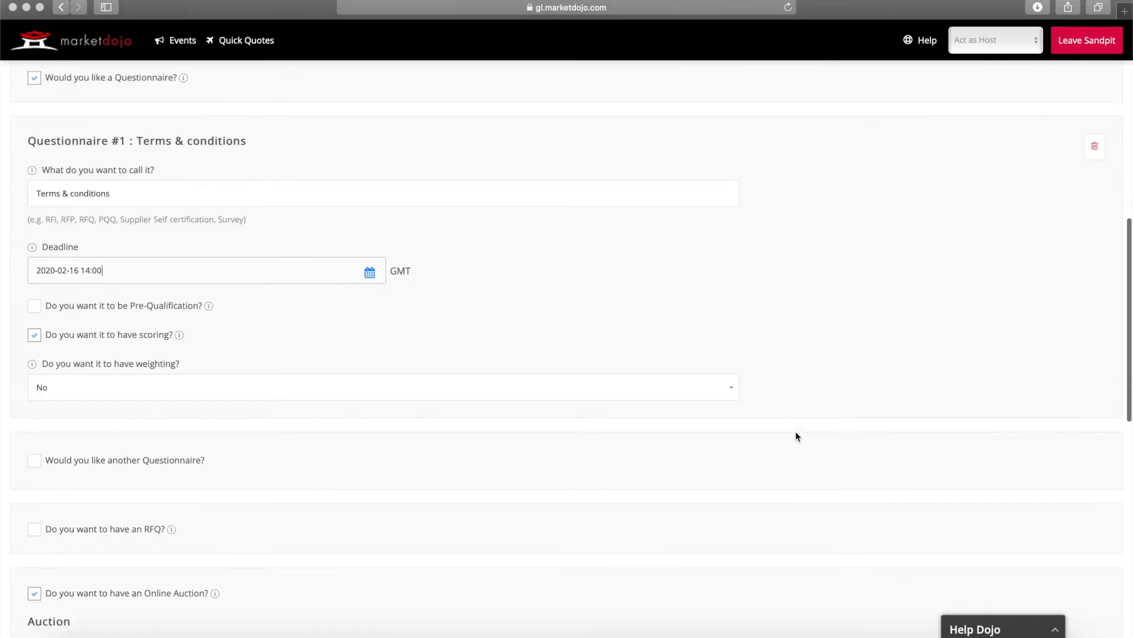
scroll(797, 437, "down", 1)
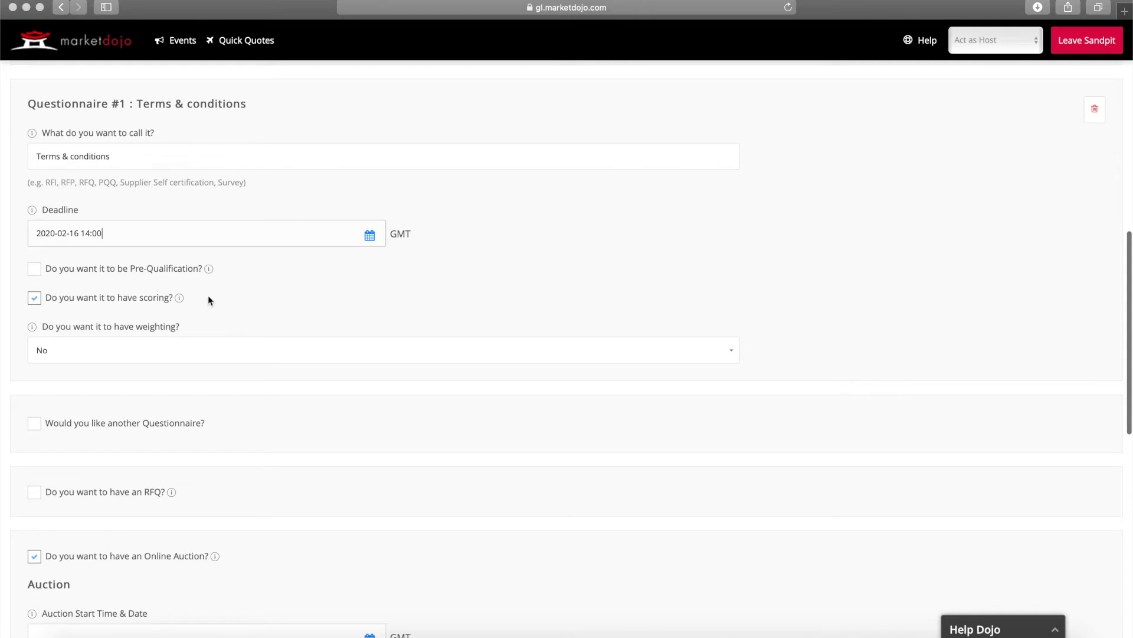
left_click(37, 268)
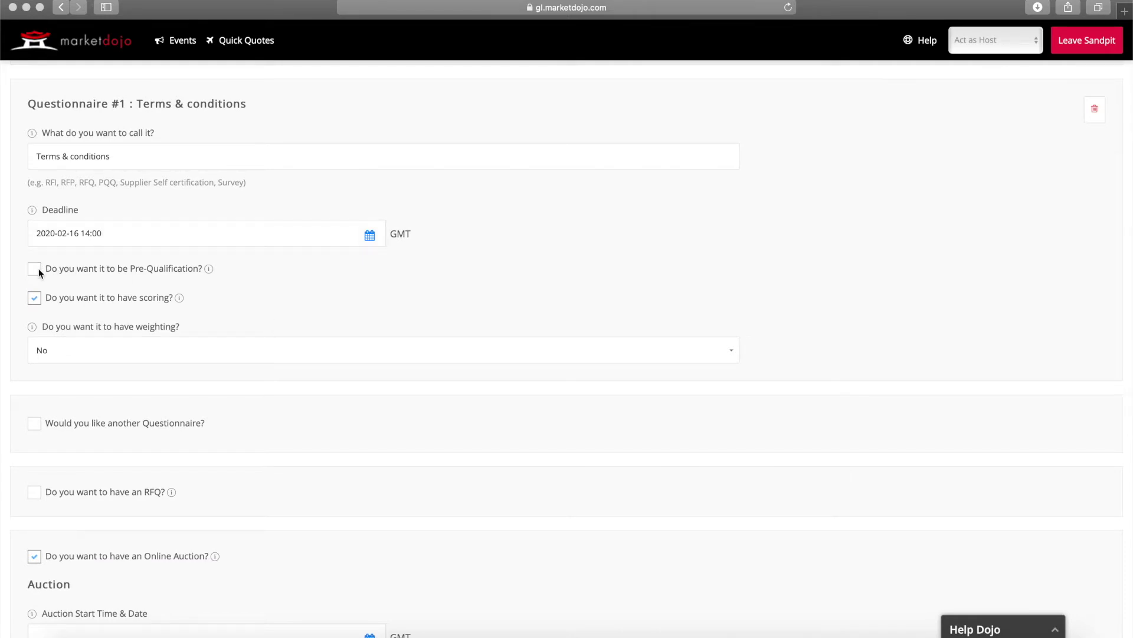
left_click(36, 298)
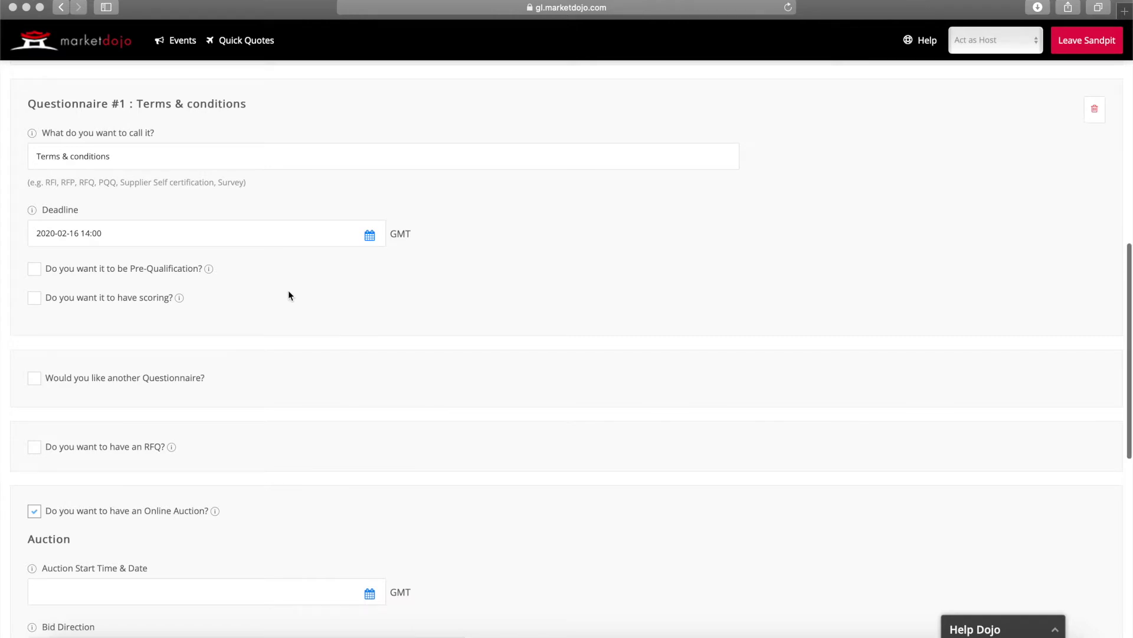
scroll(288, 295, "down", 2)
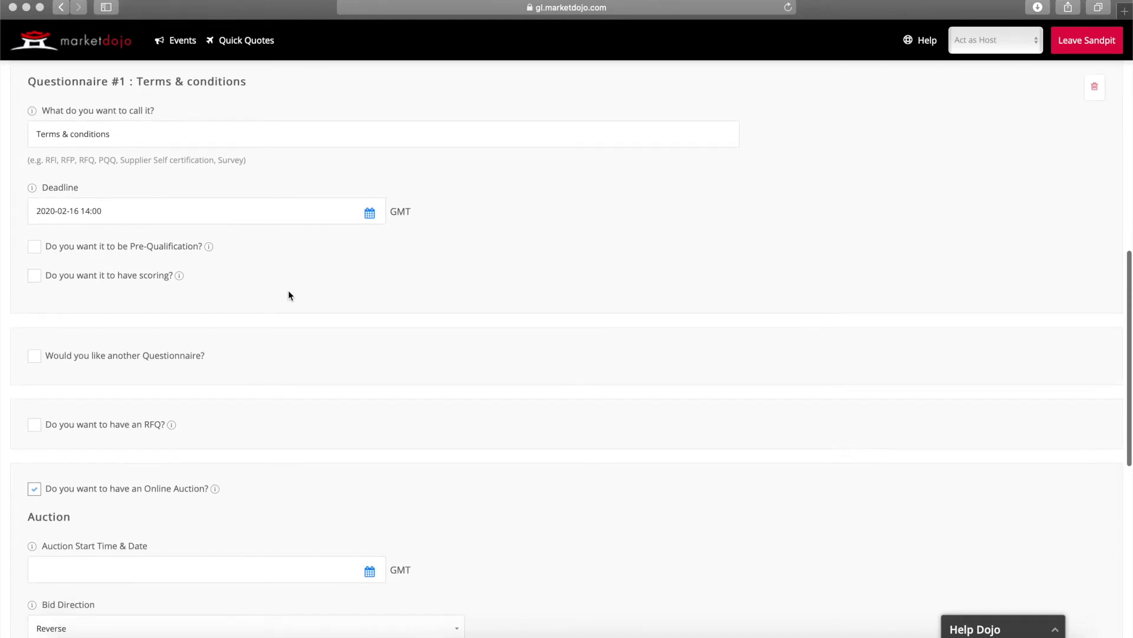
scroll(288, 294, "down", 5)
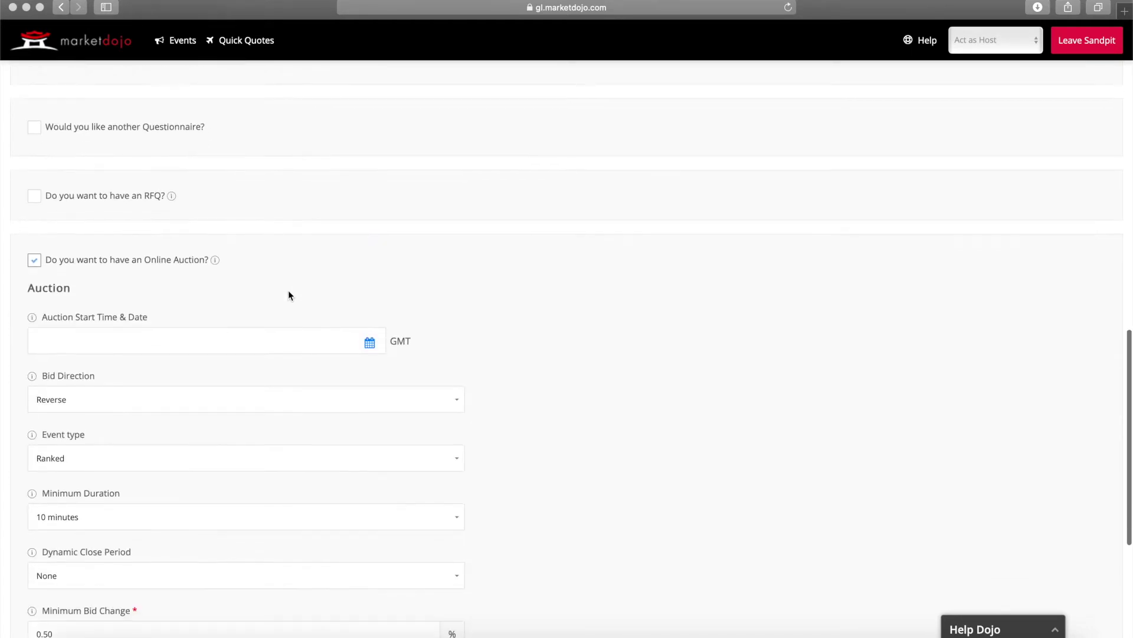
scroll(288, 295, "down", 1)
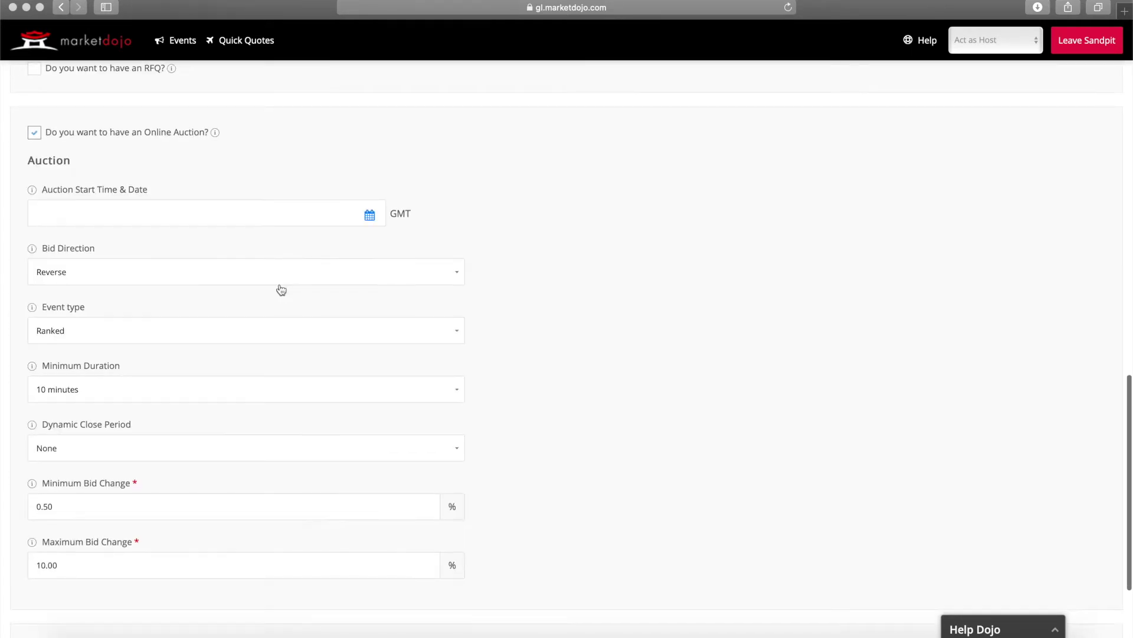
left_click(200, 213)
key("super+v")
left_click(567, 234)
scroll(568, 234, "down", 1)
scroll(569, 234, "down", 3)
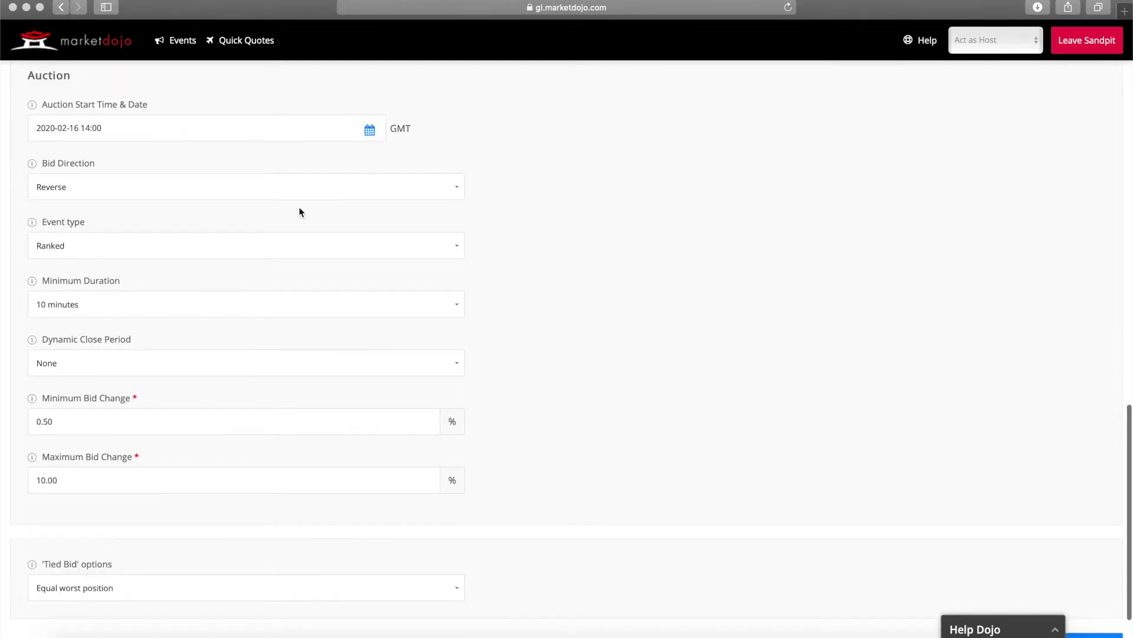
Set the auction's bid direction to Reverse and its event type to Ranked.
left_click(91, 194)
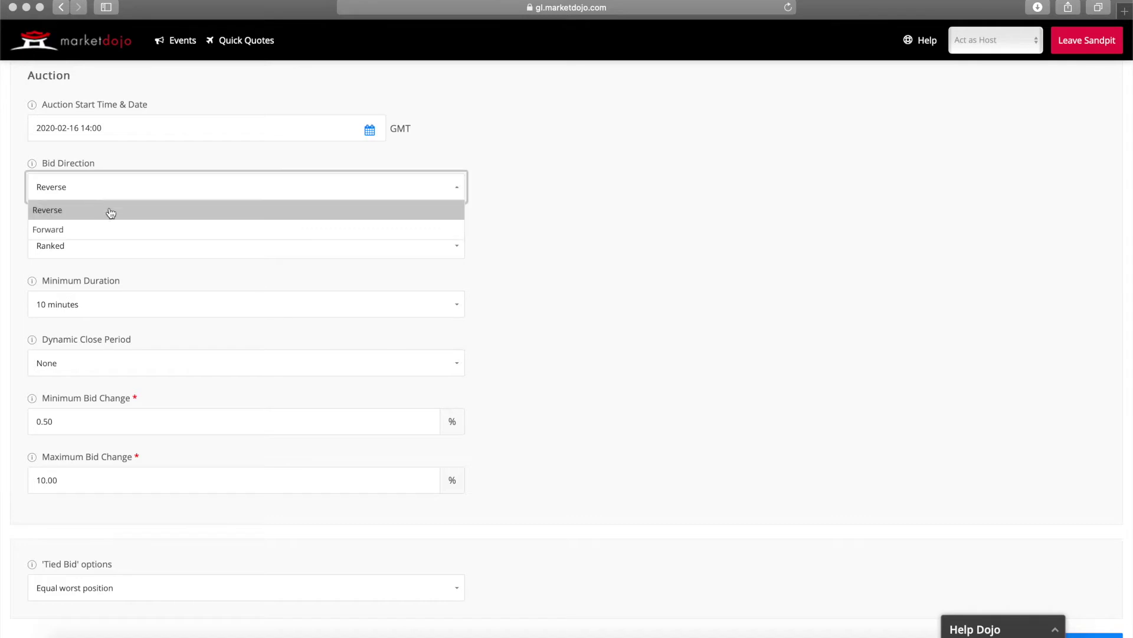
left_click(109, 211)
left_click(142, 254)
left_click(142, 271)
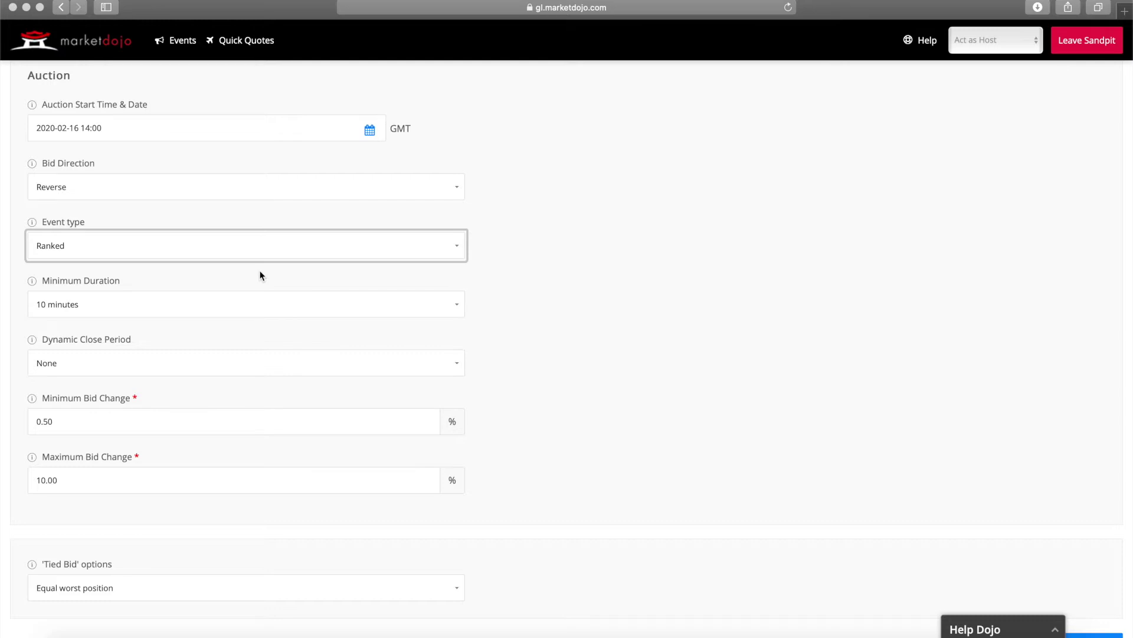
Set the auction's minimum duration to 30 minutes.
scroll(501, 300, "down", 2)
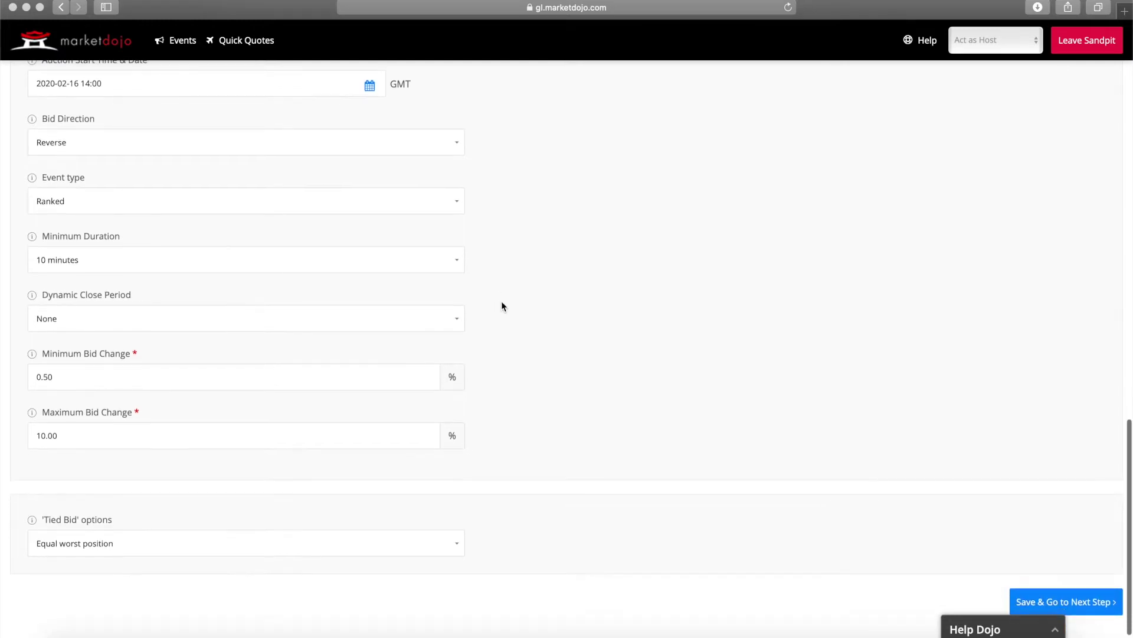
left_click(451, 262)
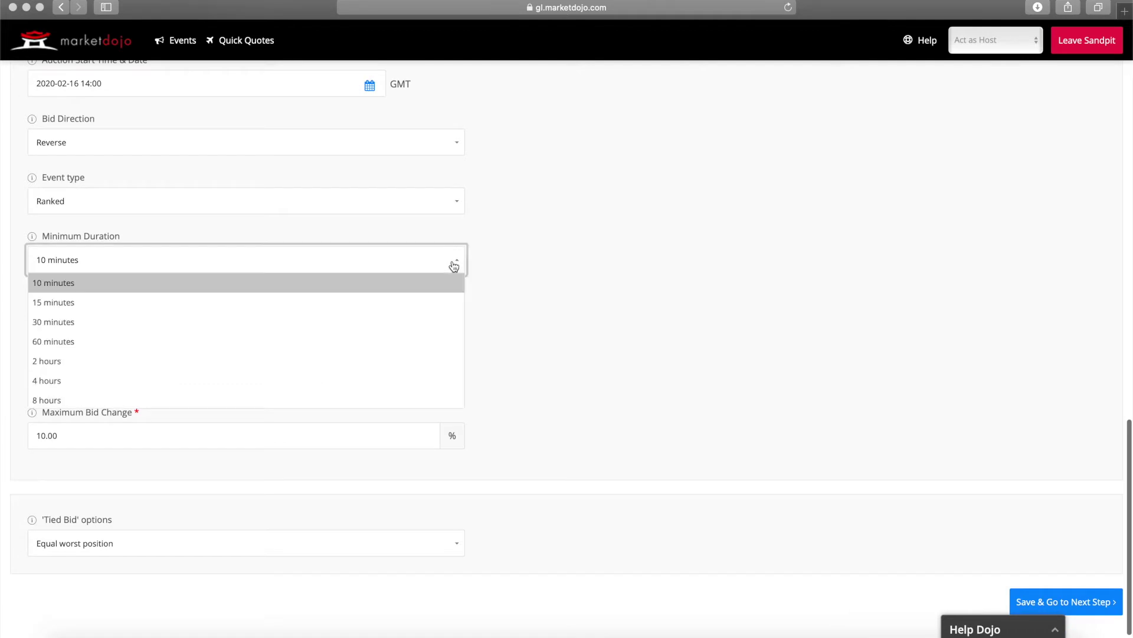
left_click(425, 327)
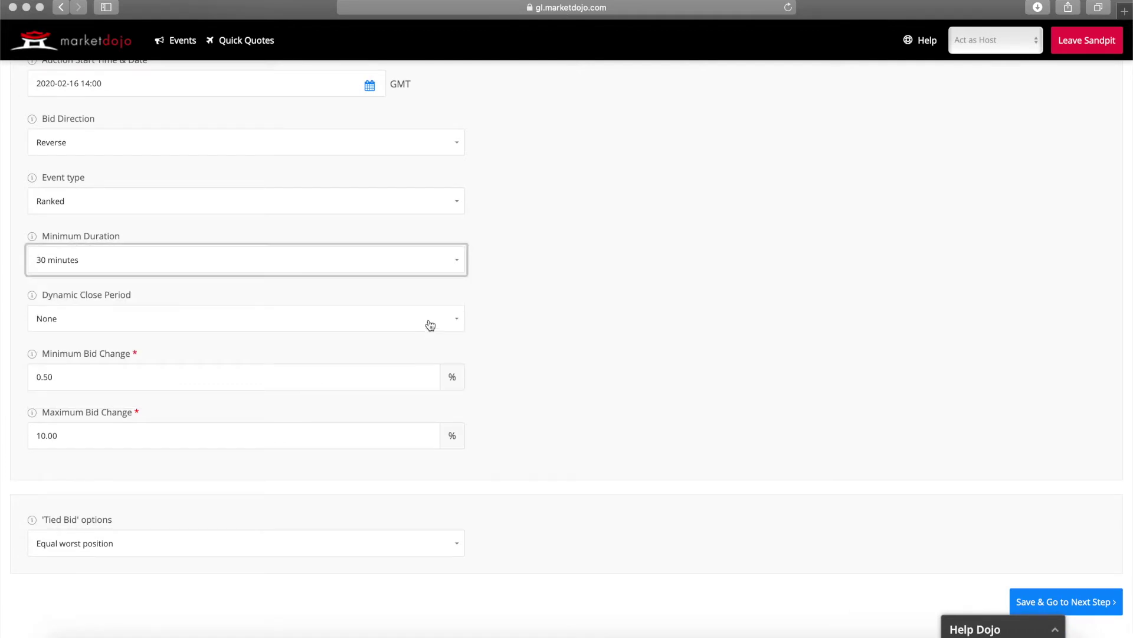
Set the dynamic close period to Last 2 minutes and apply it to All.
scroll(576, 319, "down", 1)
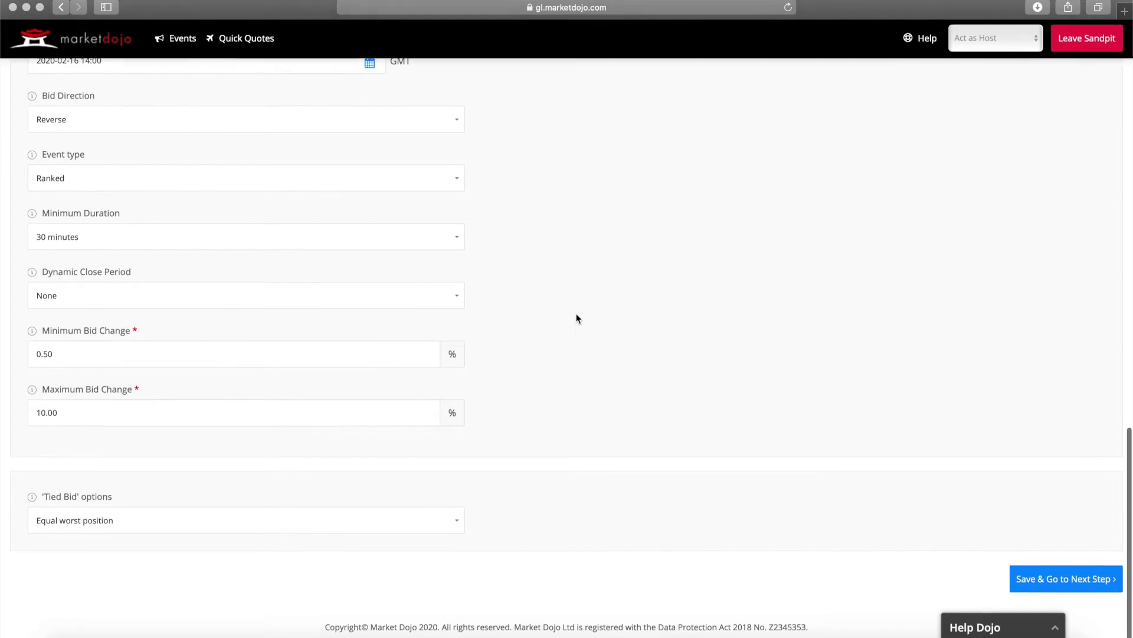
left_click(455, 300)
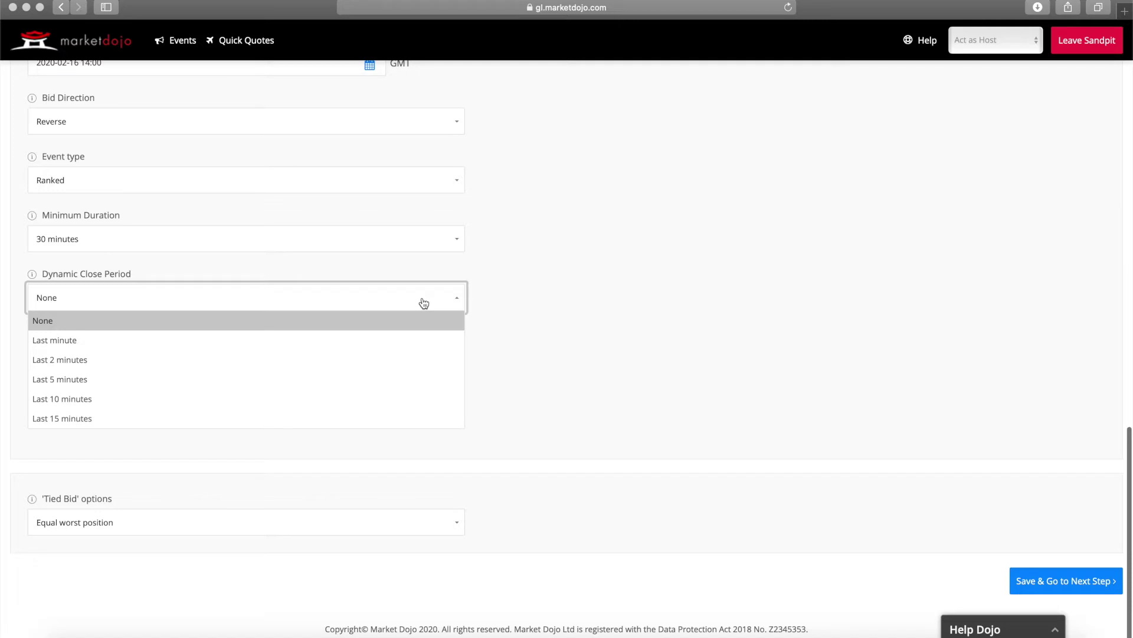
left_click(360, 360)
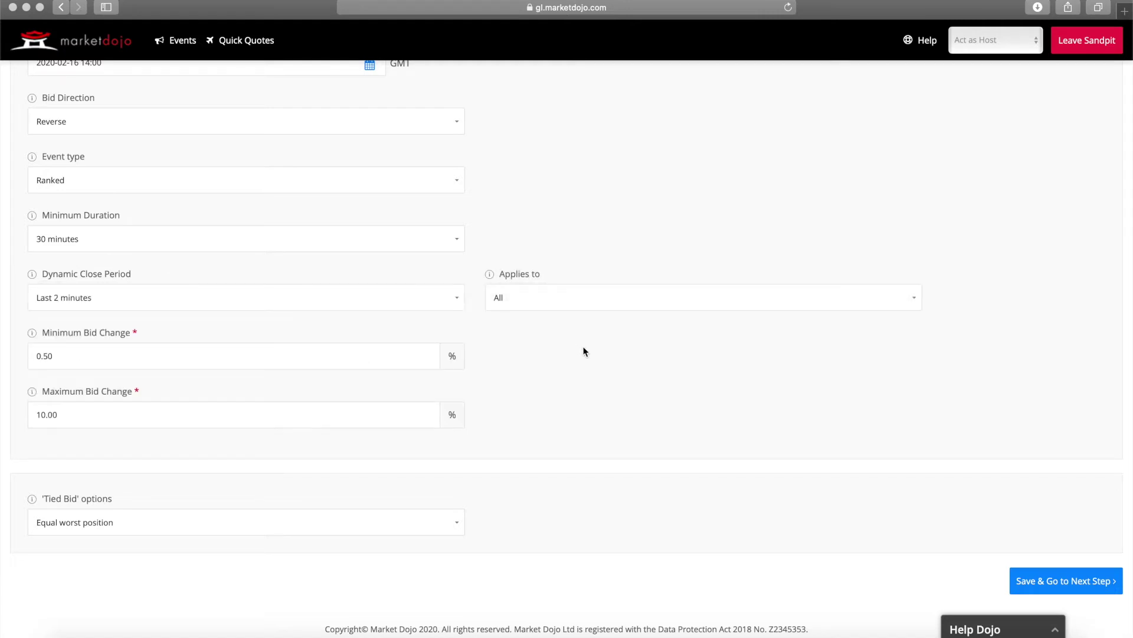
left_click(581, 303)
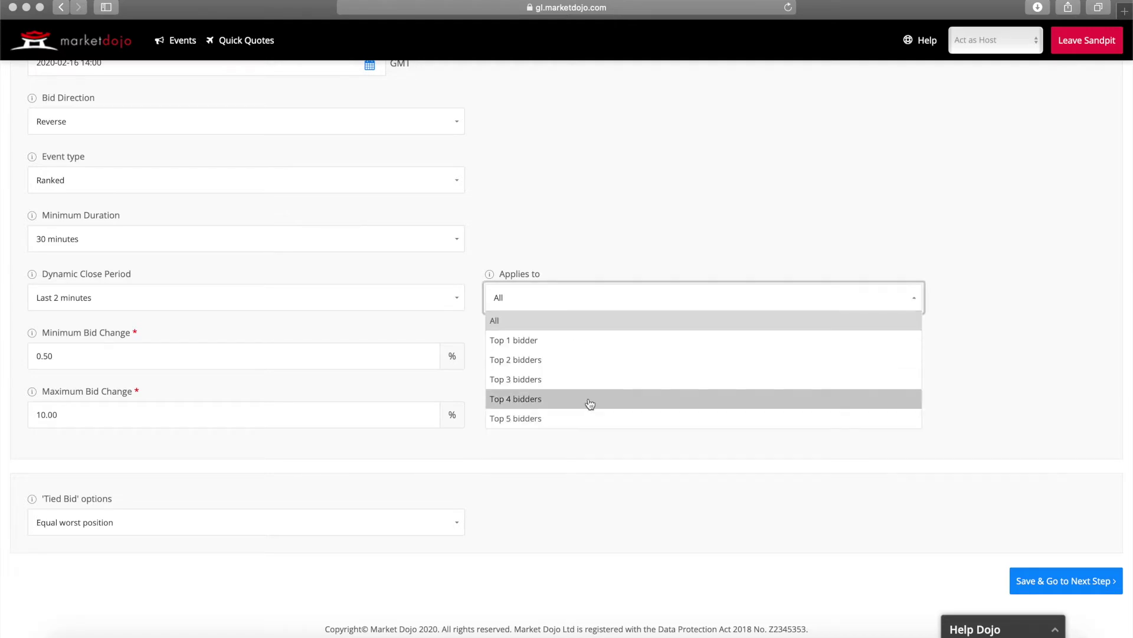
left_click(569, 324)
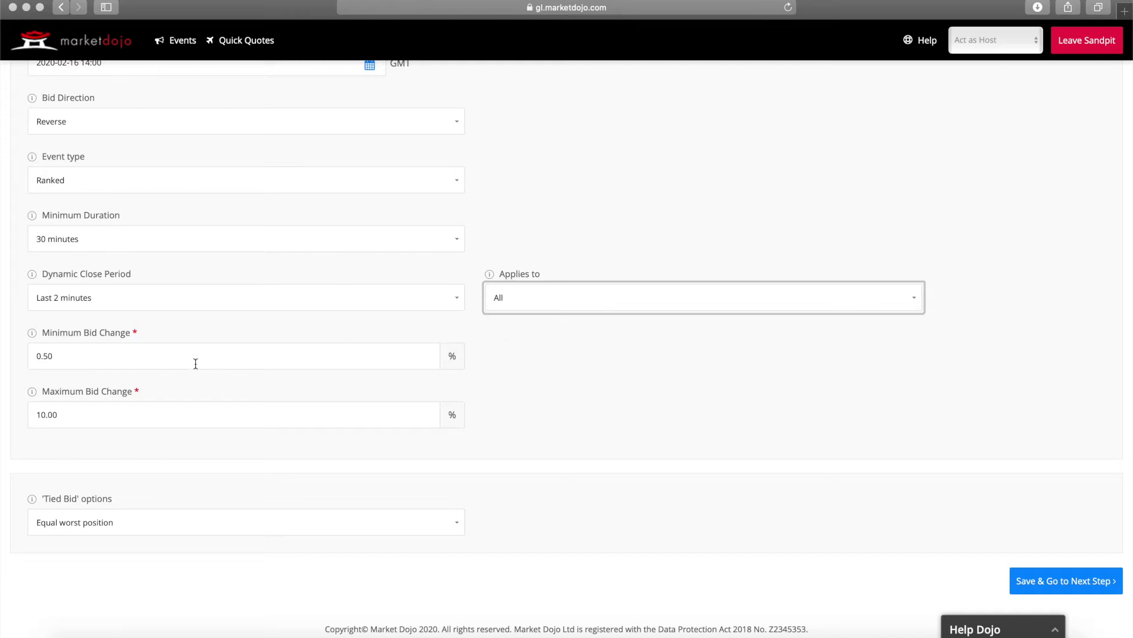
Set the maximum bid change to 50% and save the event settings, continuing to the documents stage.
left_click(81, 415)
left_click_drag(82, 415, 19, 416)
type("50")
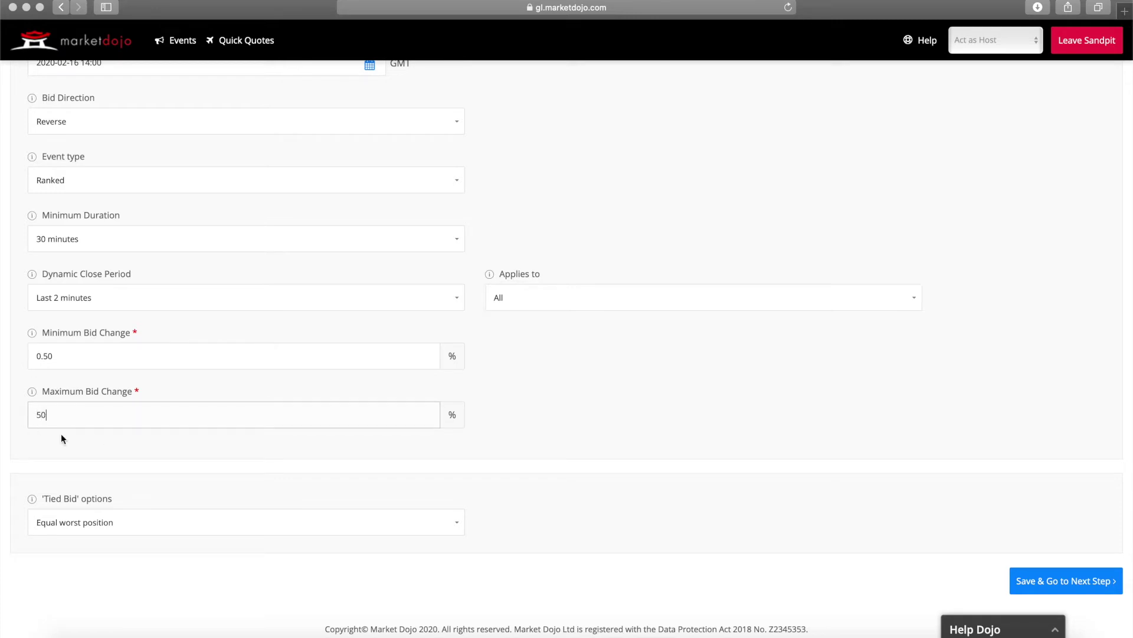
left_click(228, 454)
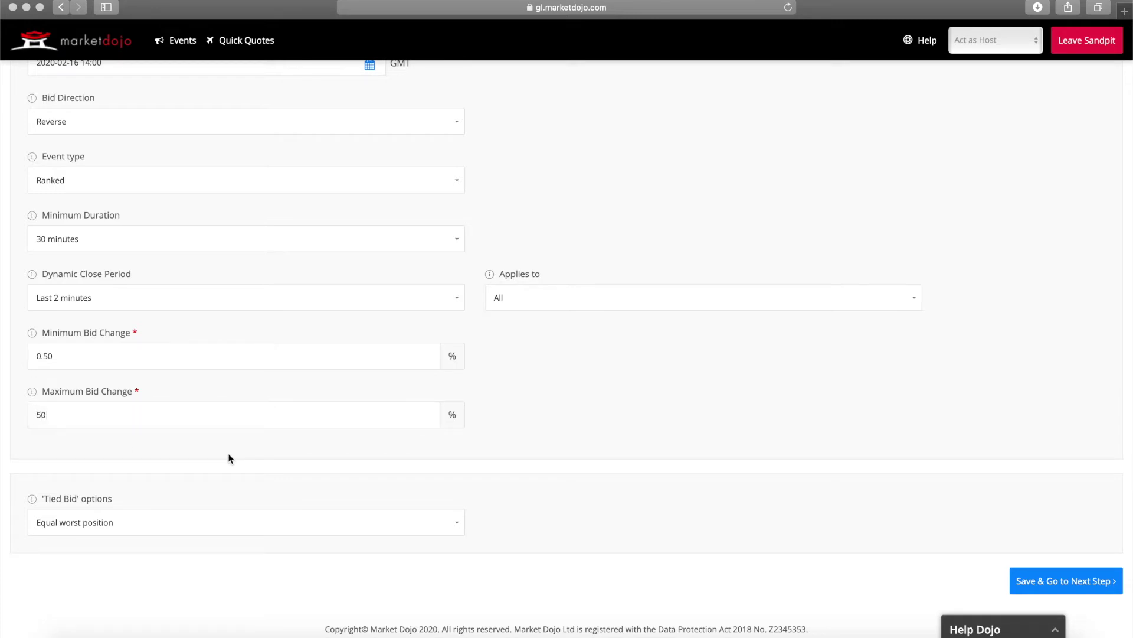
scroll(702, 378, "down", 1)
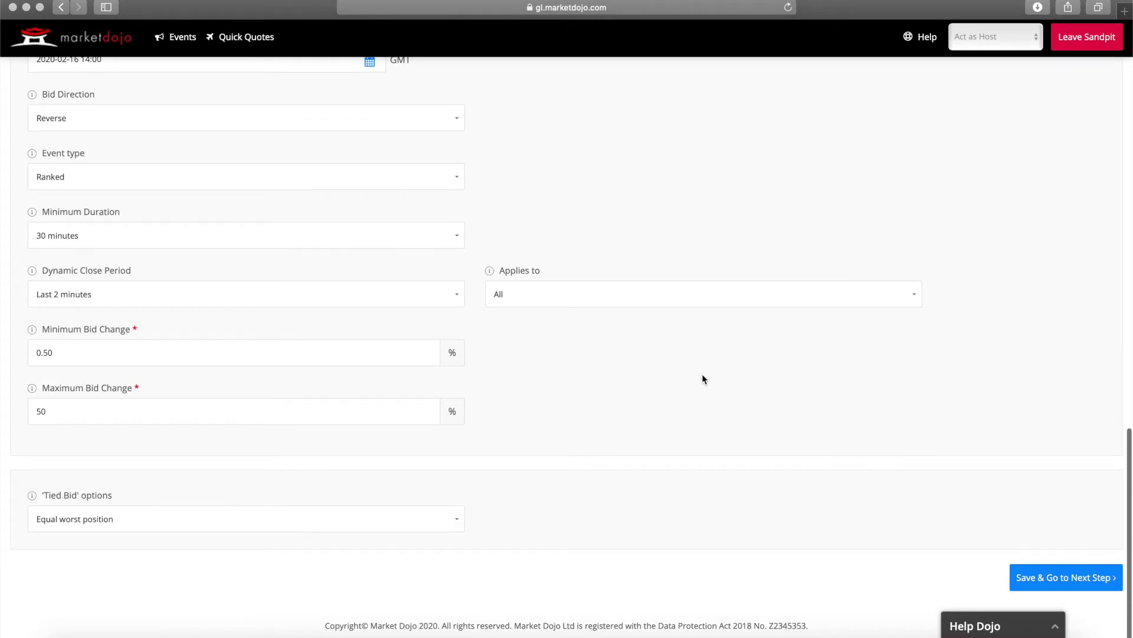
left_click(1063, 581)
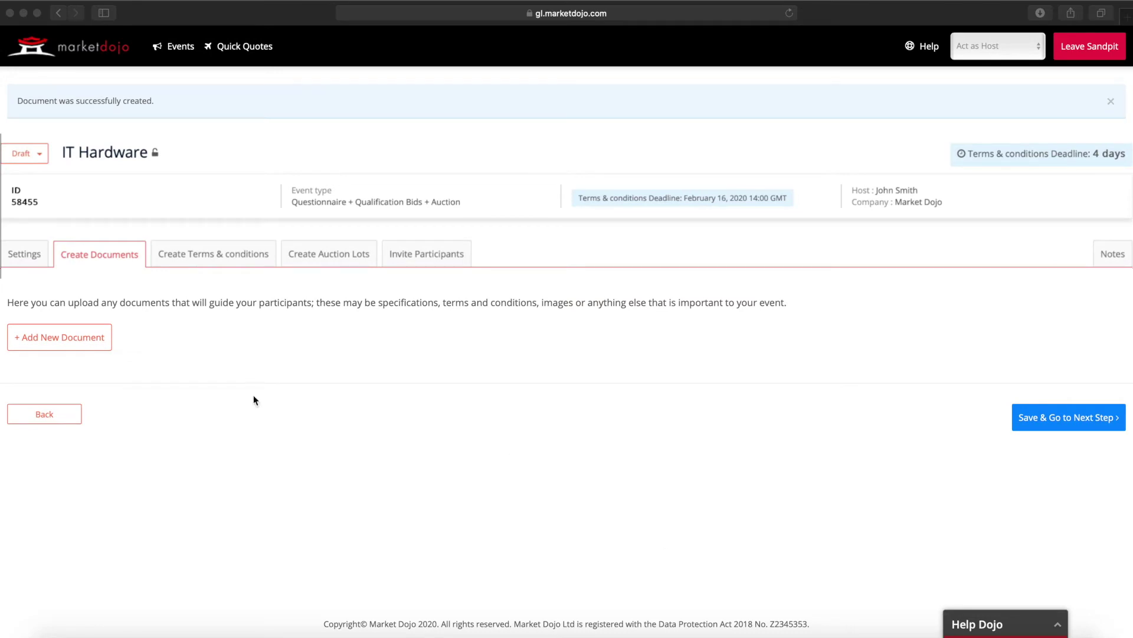
Add Terms and Conditions.xlsx from the library to the event's documents.
left_click(85, 339)
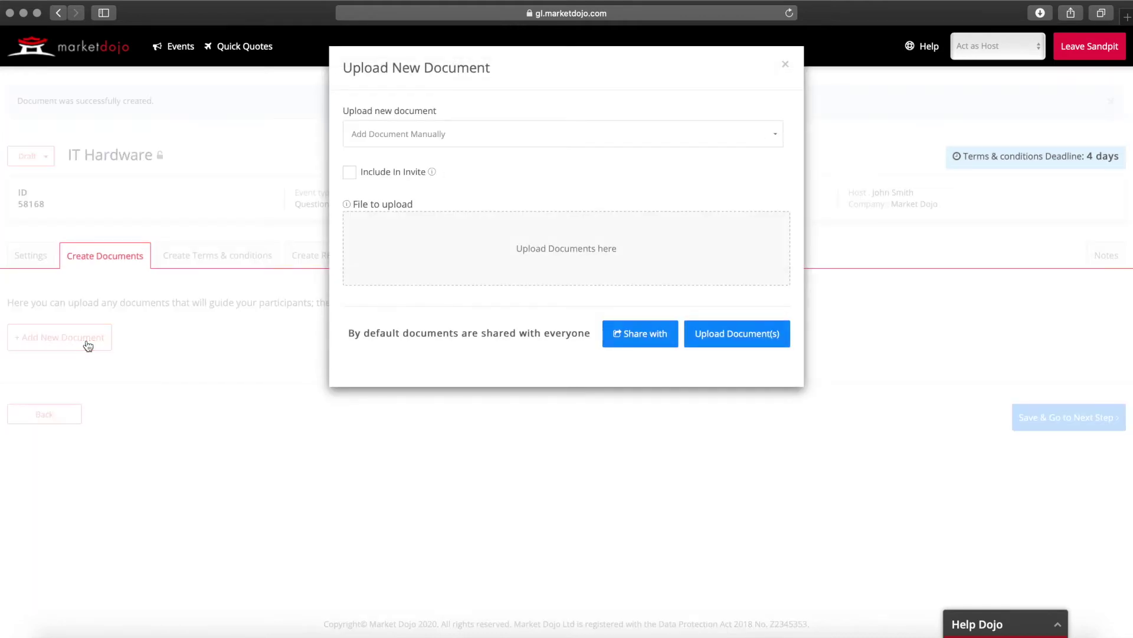
left_click(469, 142)
left_click(470, 181)
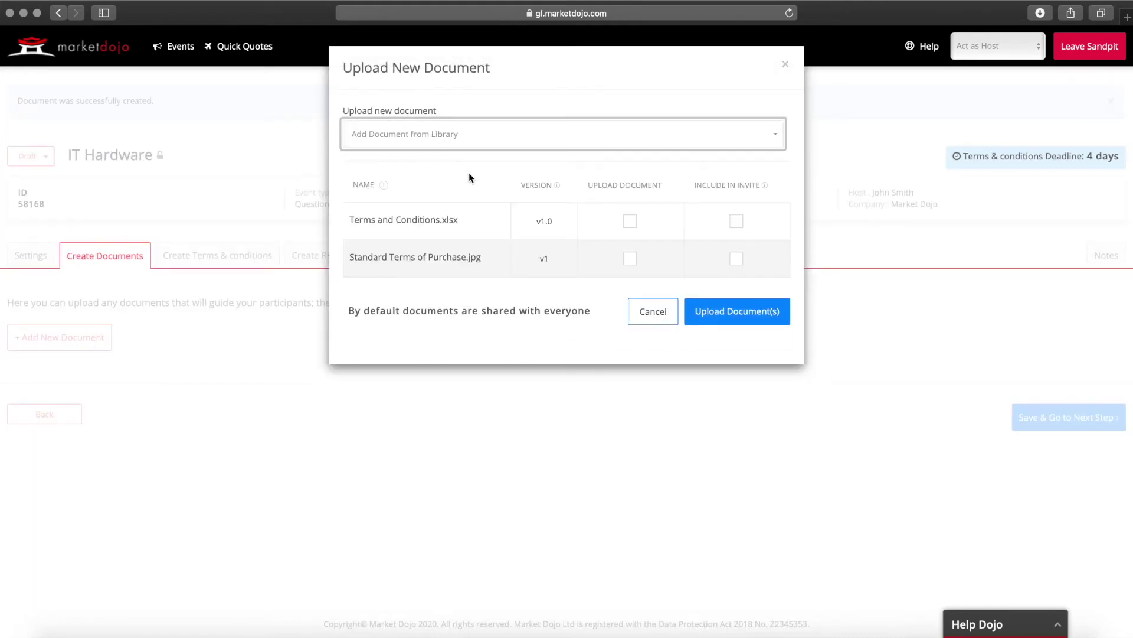
left_click(631, 220)
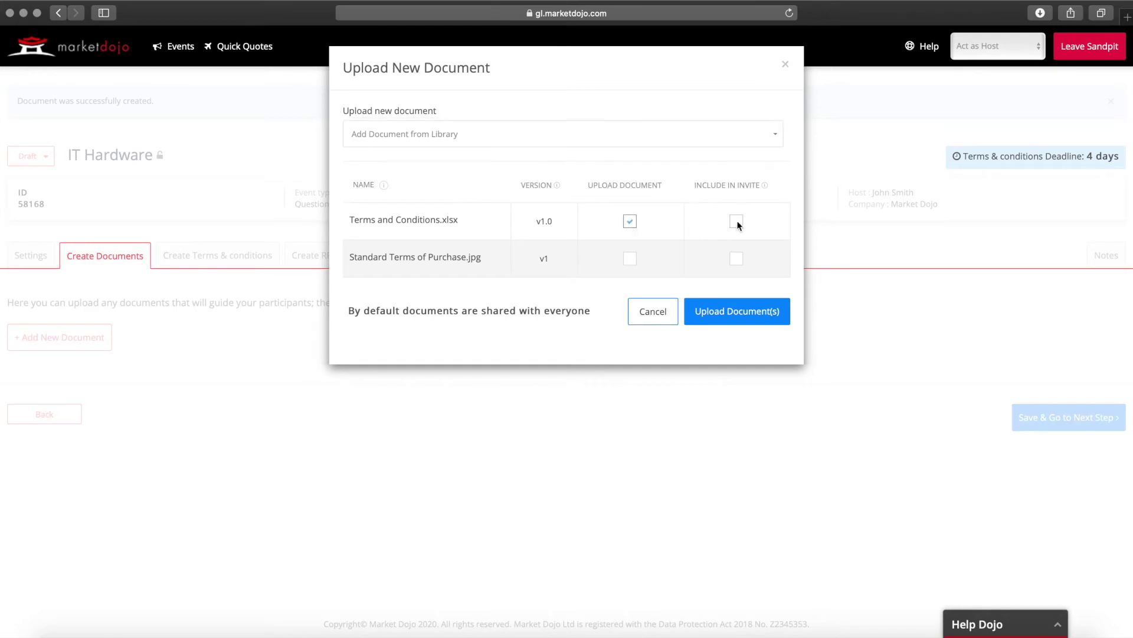
left_click(720, 310)
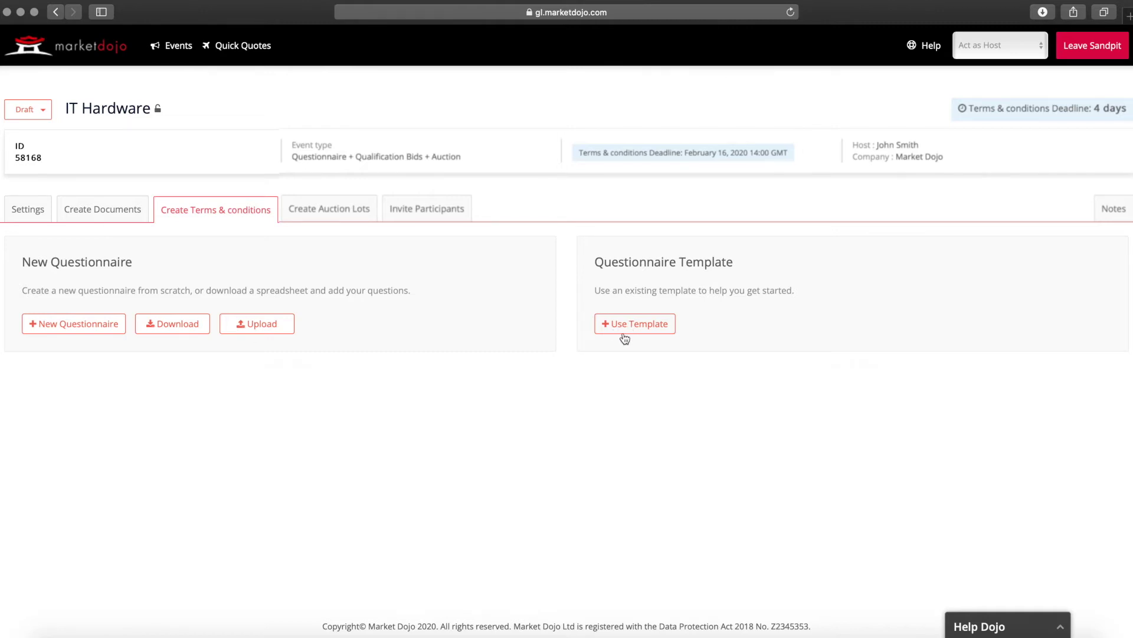
Create a new questionnaire from scratch and word its first question "Please confirm that you have read our terms & conditions".
left_click(90, 328)
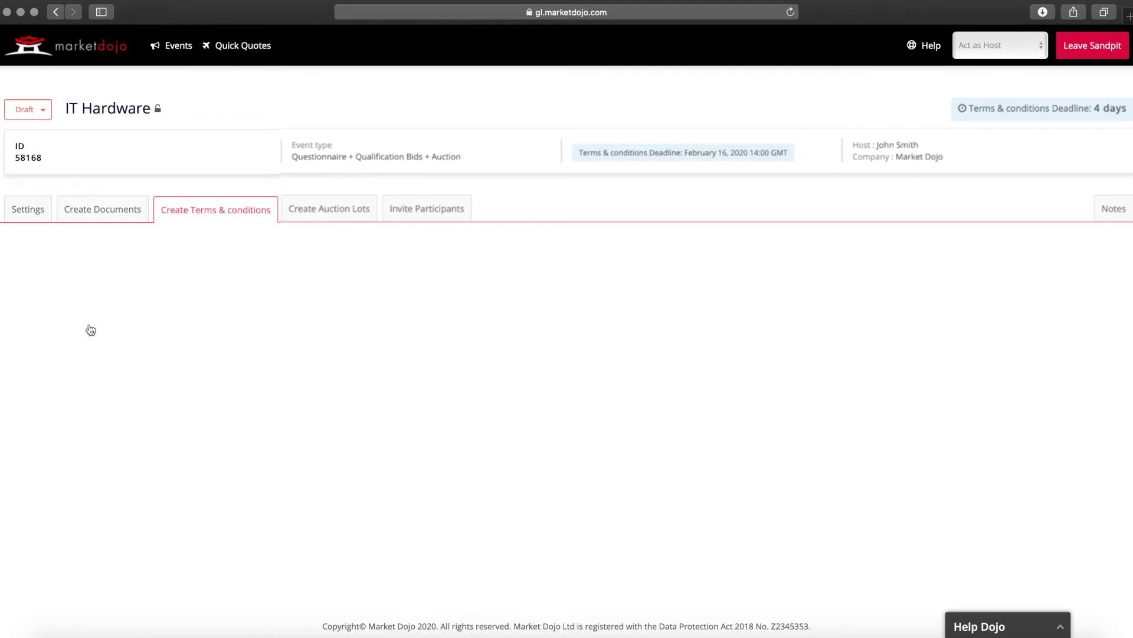
scroll(89, 323, "down", 4)
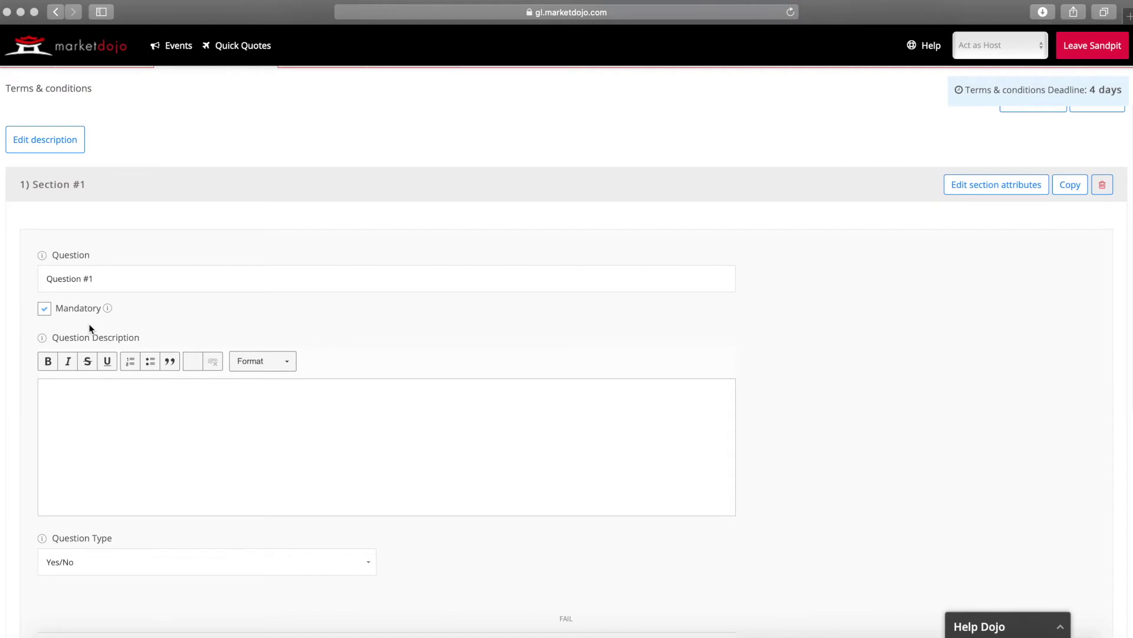
scroll(89, 323, "up", 1)
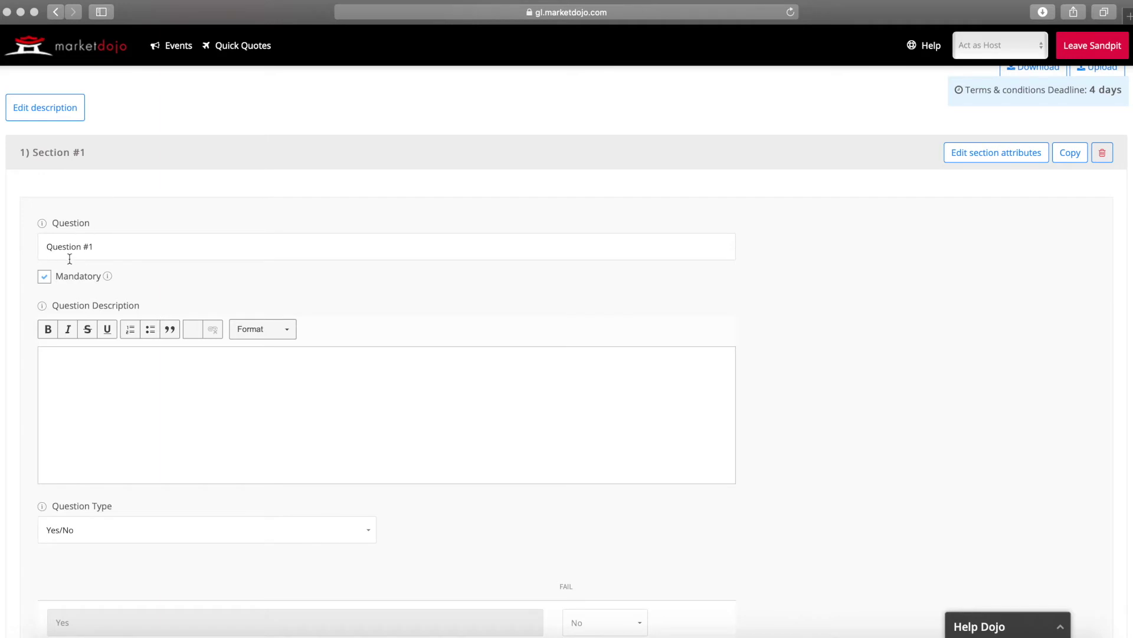
triple_click(181, 244)
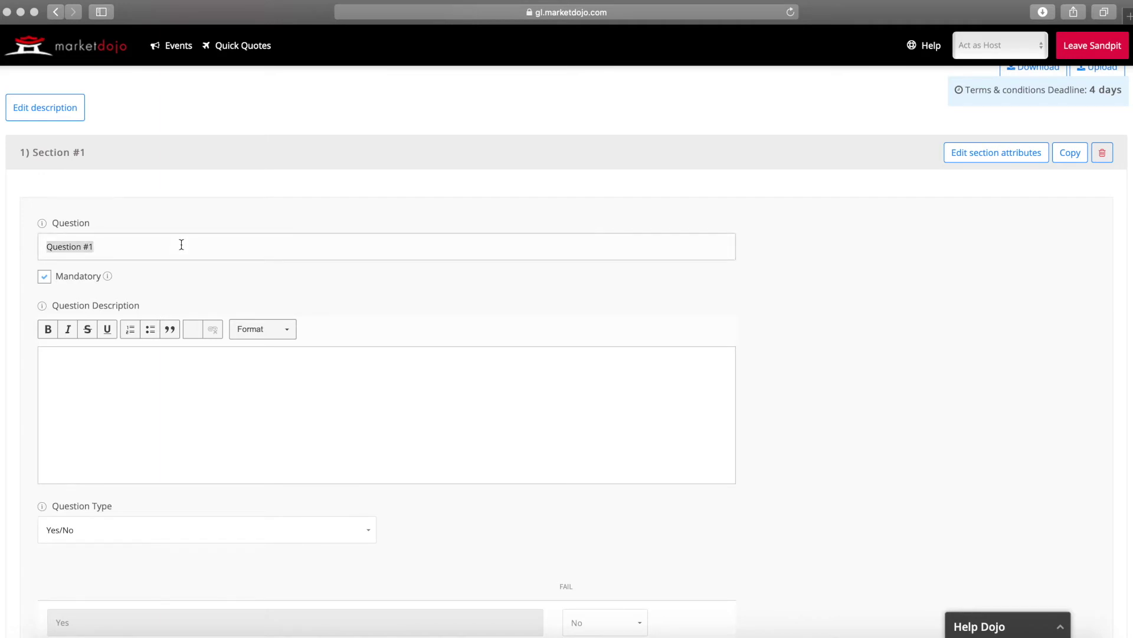
type("Please confirm that you have read our terms & conditions")
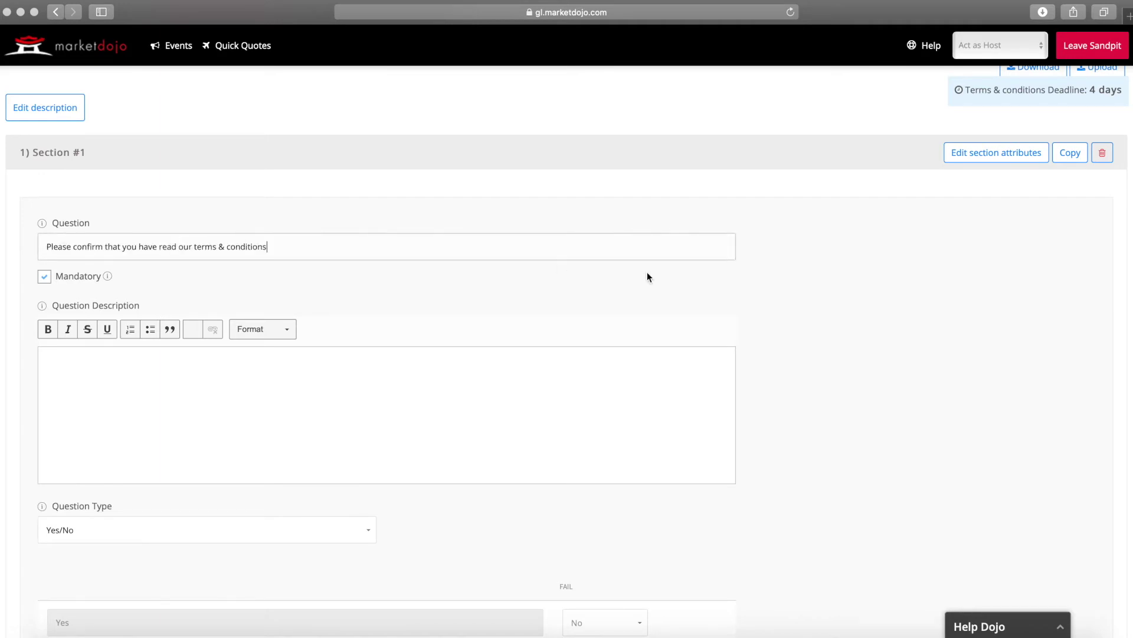
left_click(762, 278)
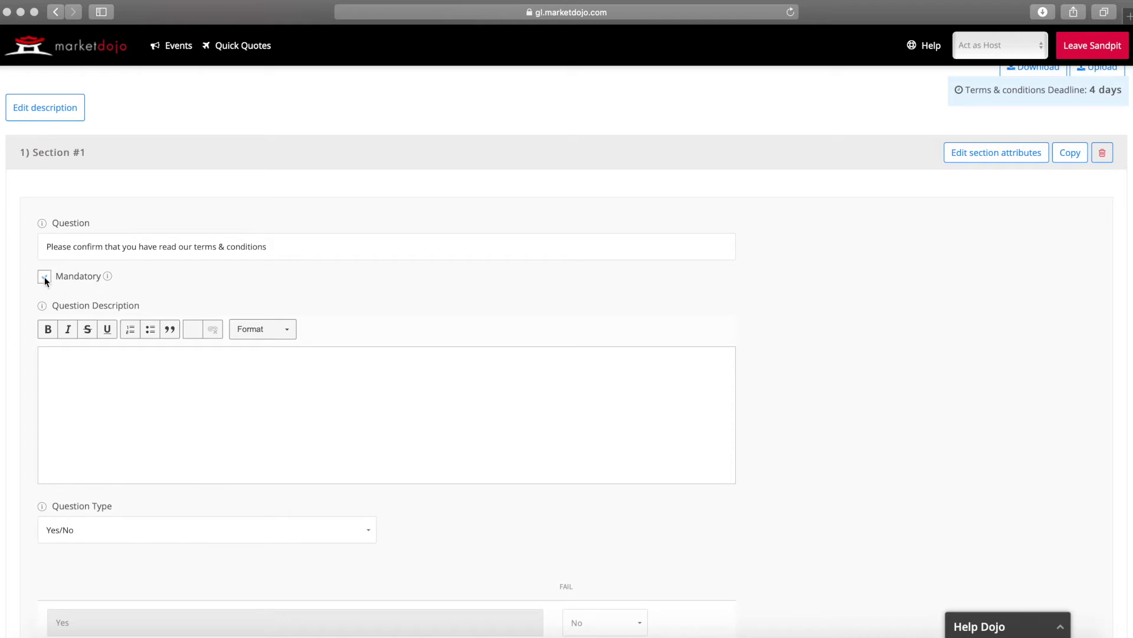
Keep the question mandatory with the Yes/No question type and save it.
scroll(377, 310, "down", 1)
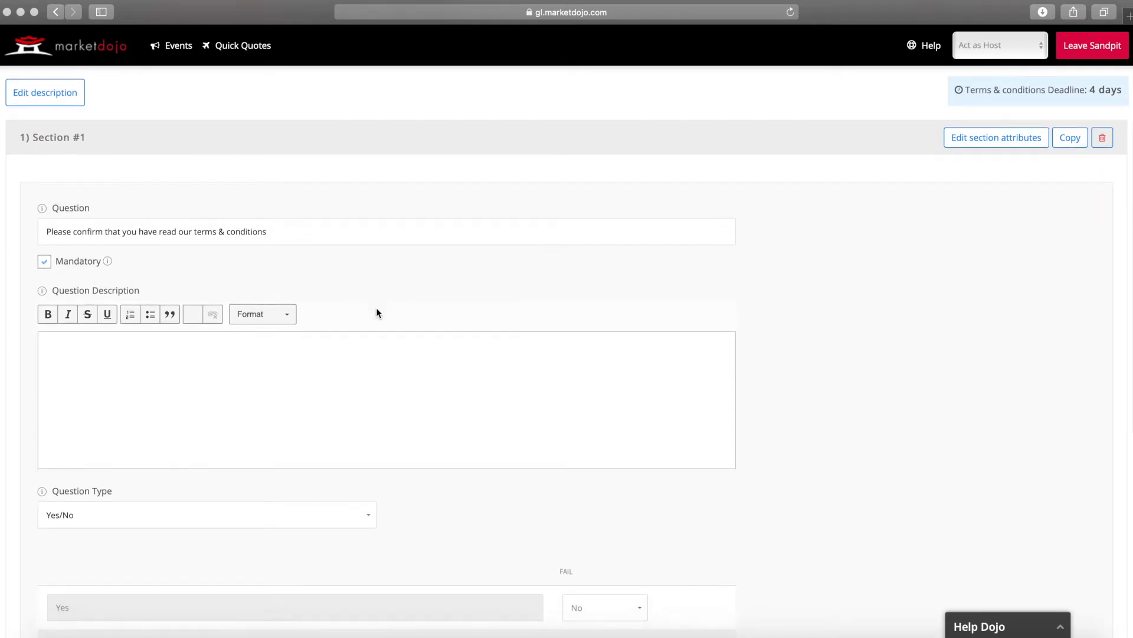
left_click(359, 515)
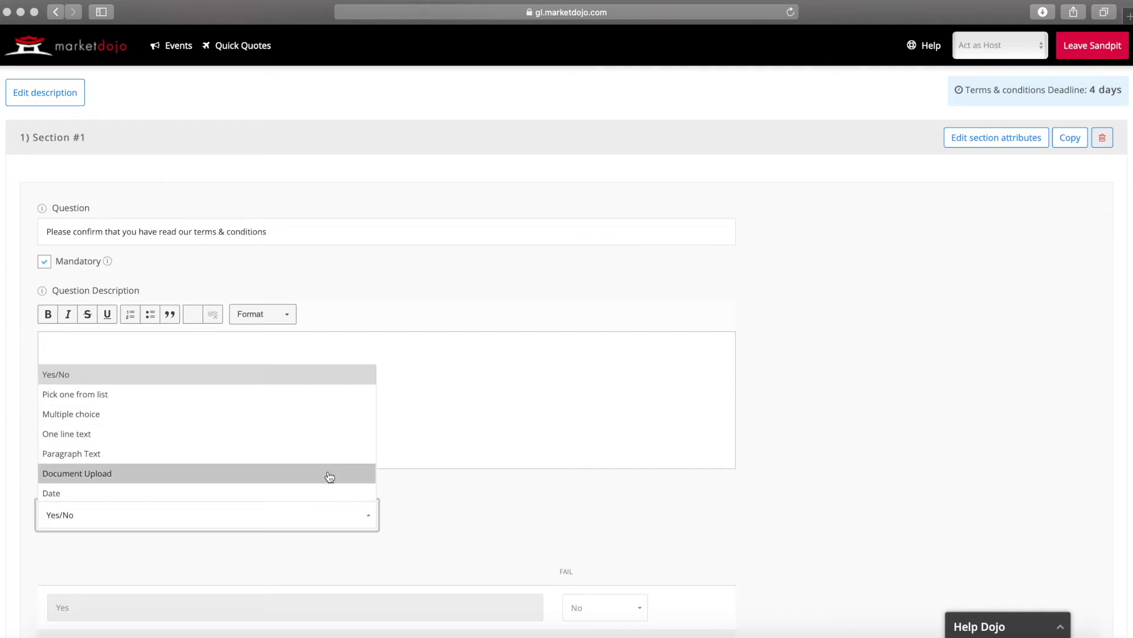
left_click(462, 500)
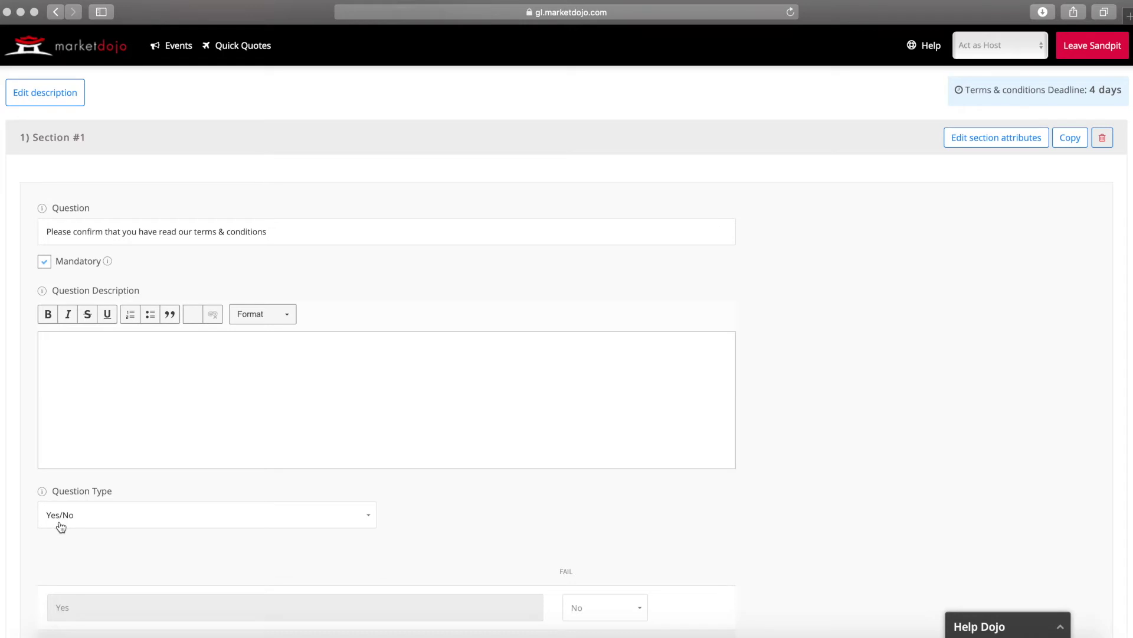
scroll(578, 516, "down", 3)
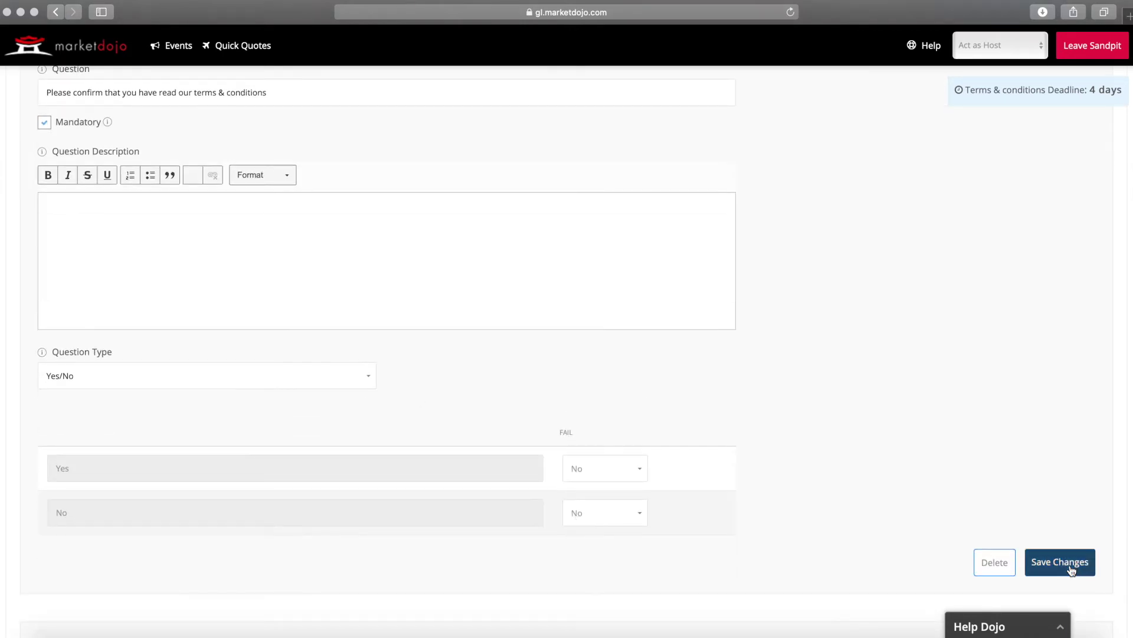
left_click(1071, 567)
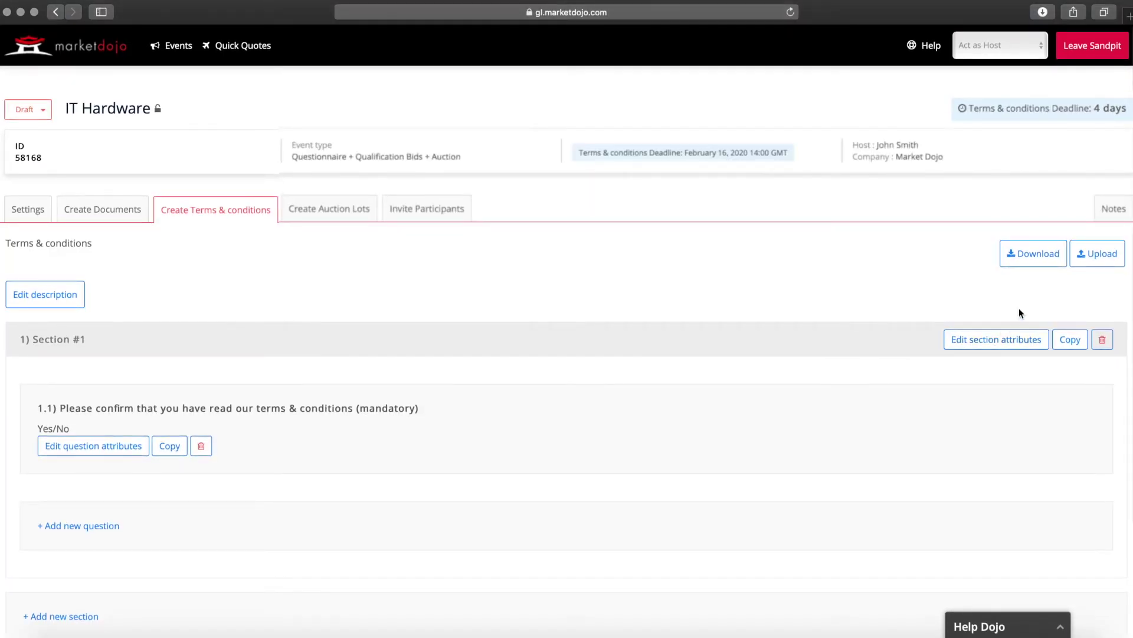
Save the Terms & conditions questionnaire and continue to creating the auction lots.
left_click(1097, 254)
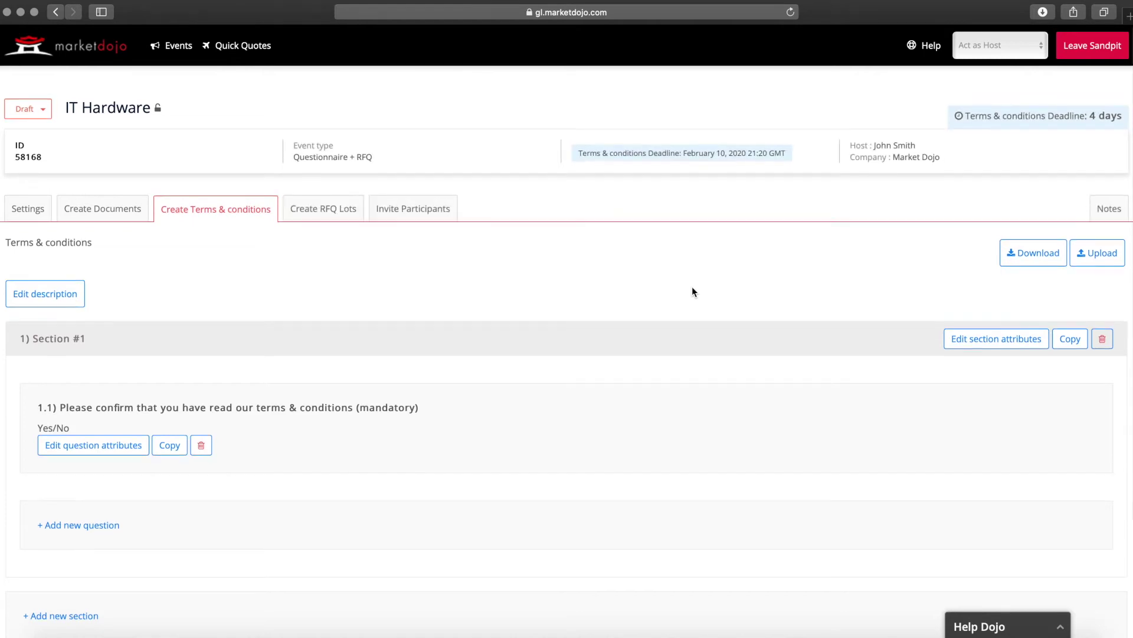
scroll(1056, 543, "down", 3)
left_click(1057, 544)
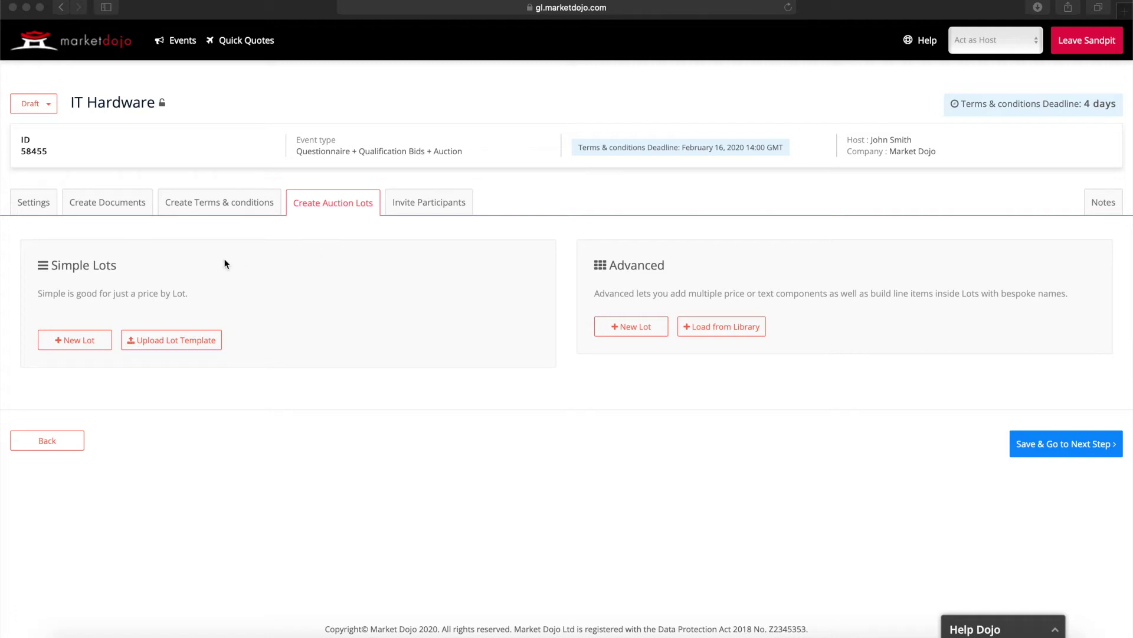
Create a simple auction lot named "Laptops" with a quantity of 20 and "Each" as the unit of measure.
left_click(85, 343)
left_click(78, 346)
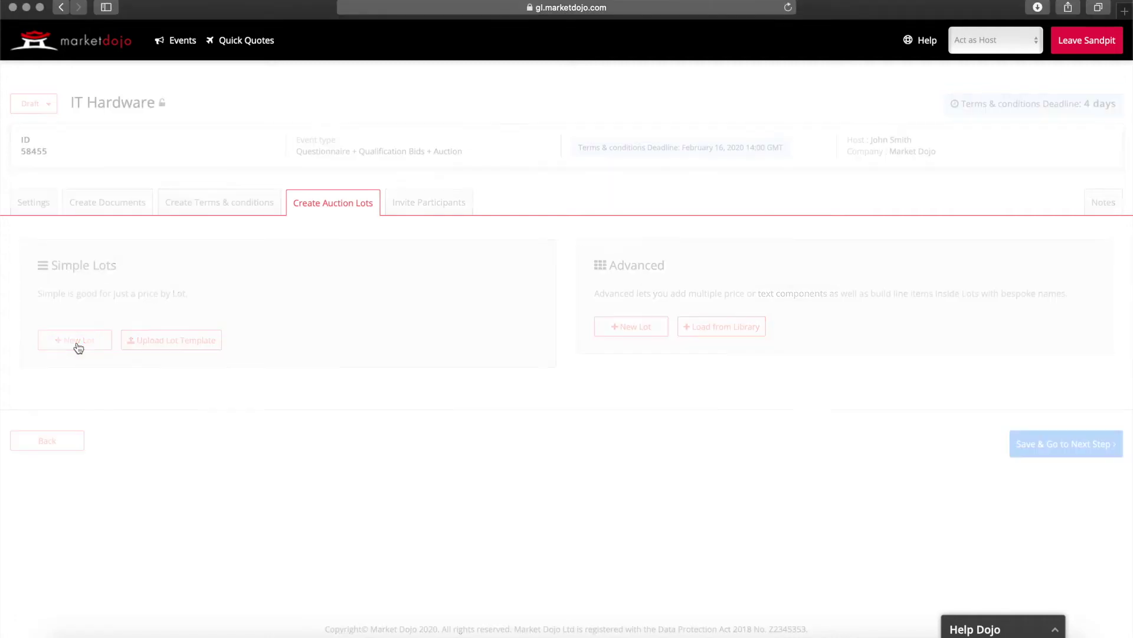
left_click(476, 130)
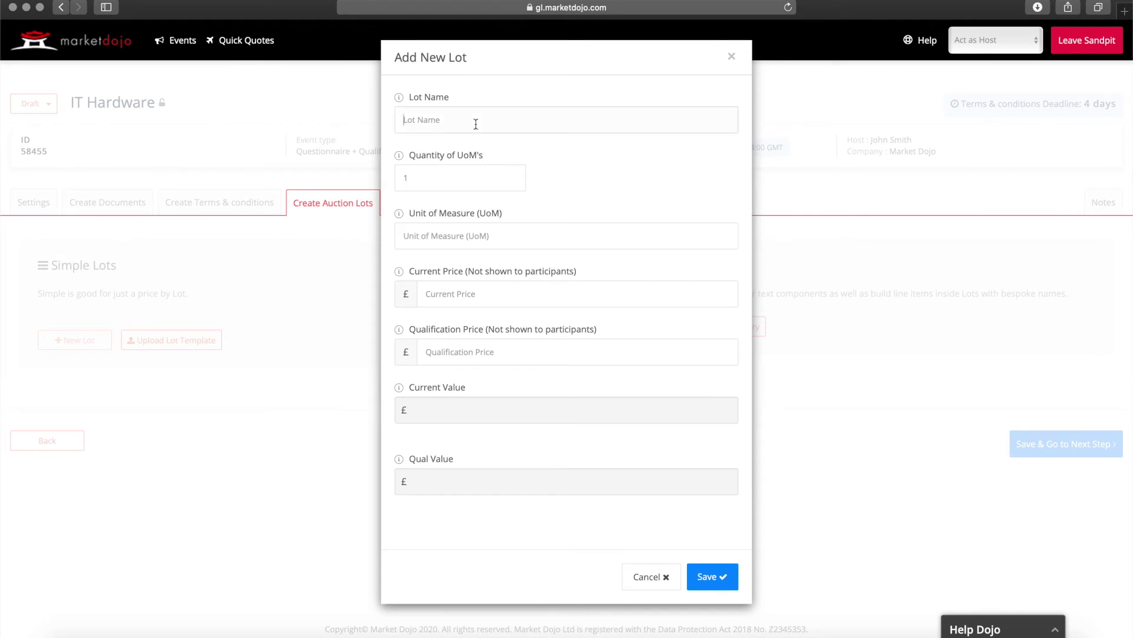
type("Laptops")
left_click(465, 181)
key("BackSpace")
type("20")
type("Each")
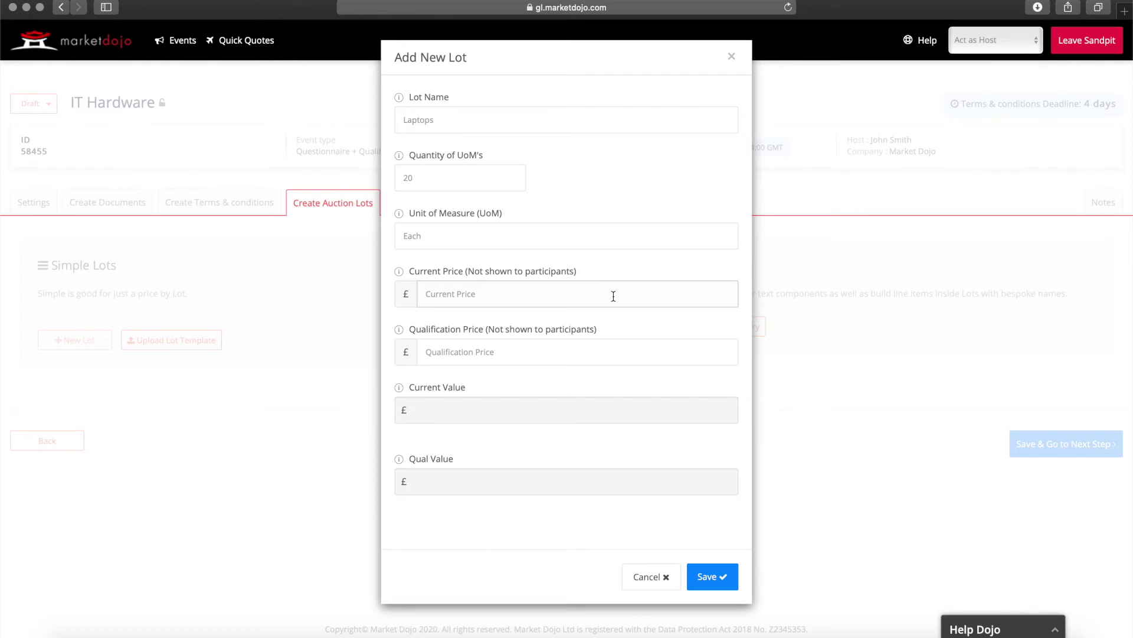
Set the Laptops lot's current price and qualification price to £100 each and save the lot.
type("100")
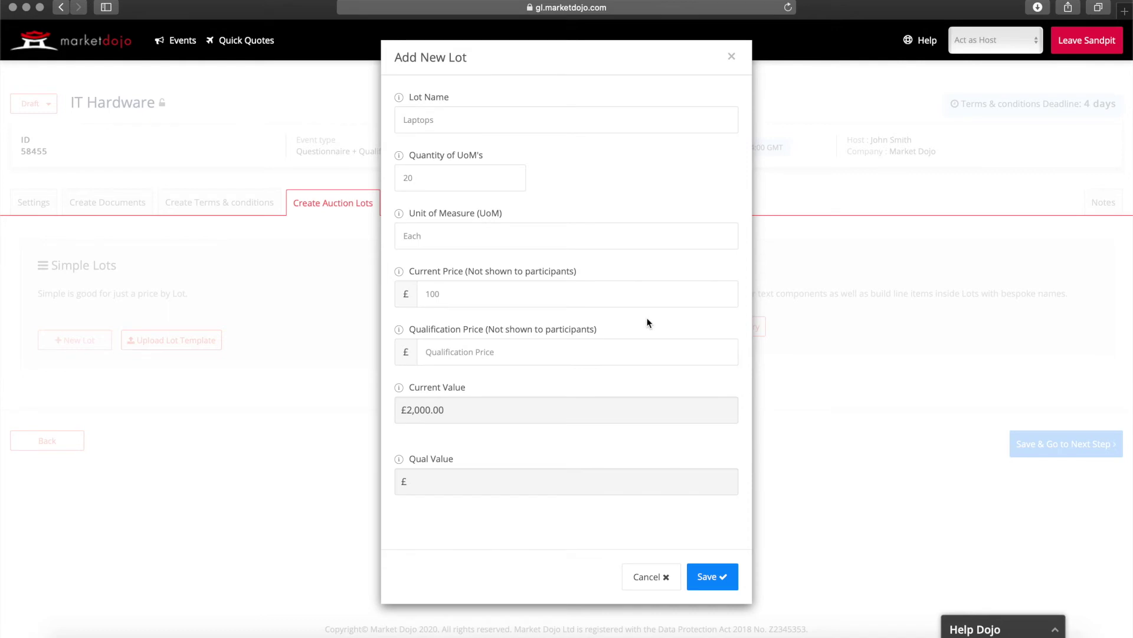
left_click(529, 352)
type("100")
left_click(597, 381)
left_click(715, 577)
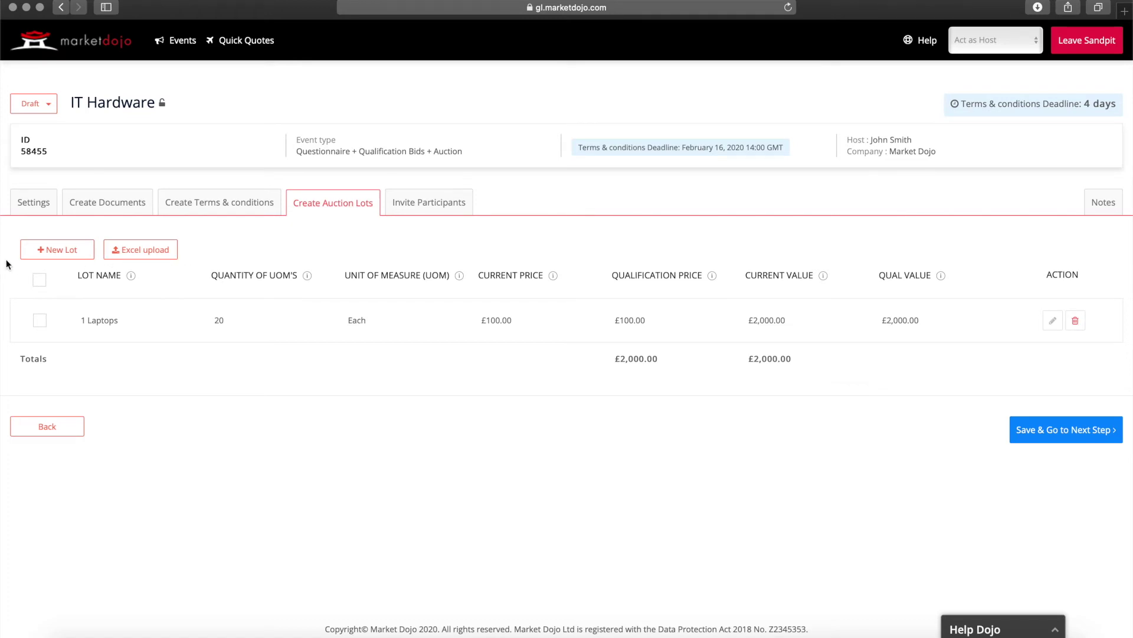
Continue to inviting participants, add Participant-1, Participant-2 and Participant-3 from the participant database, and send their invitations.
left_click(1063, 432)
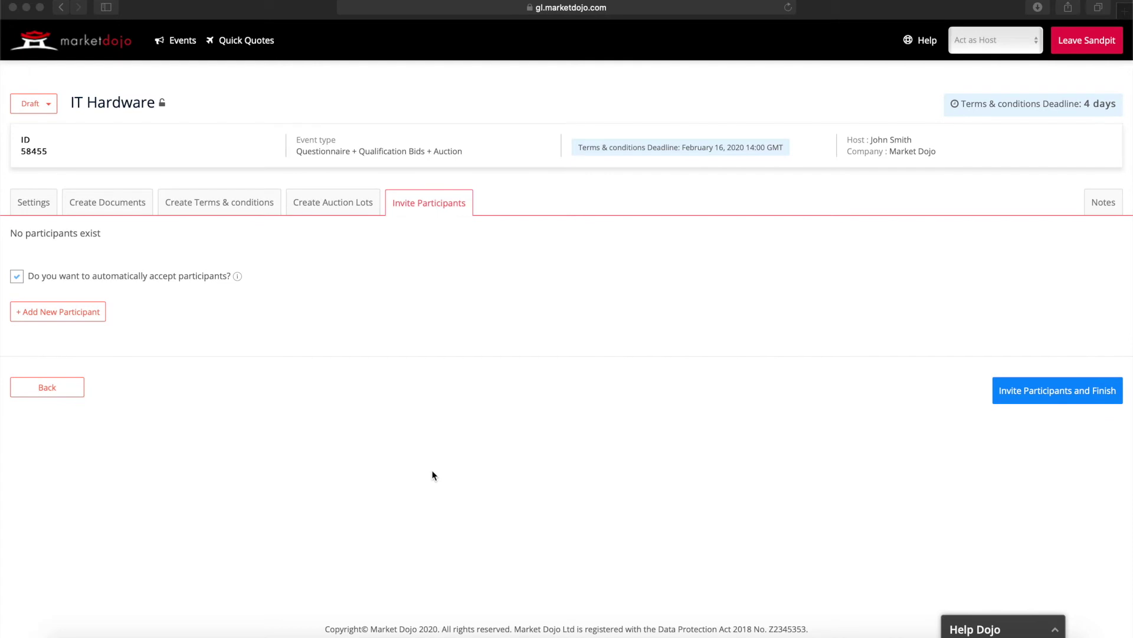
left_click(80, 318)
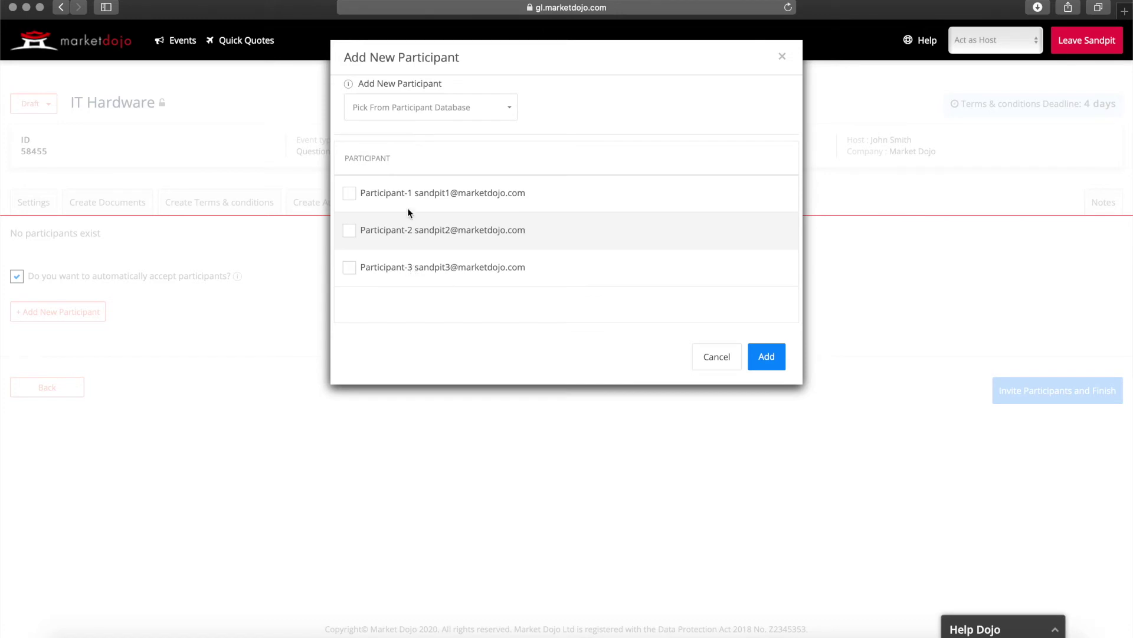
left_click(509, 110)
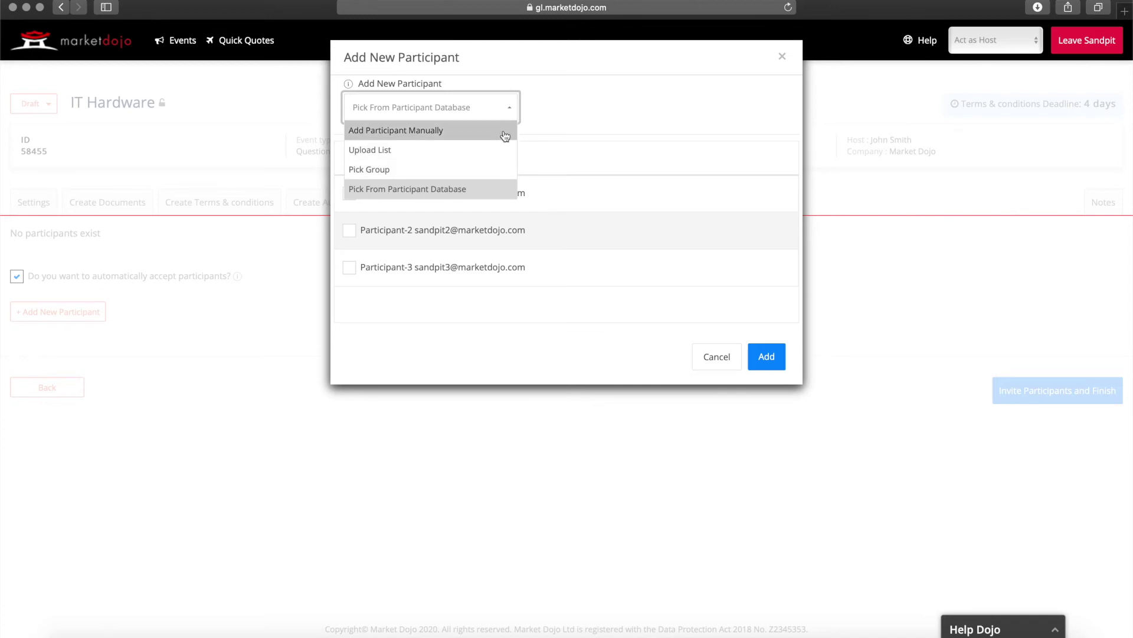
left_click(624, 109)
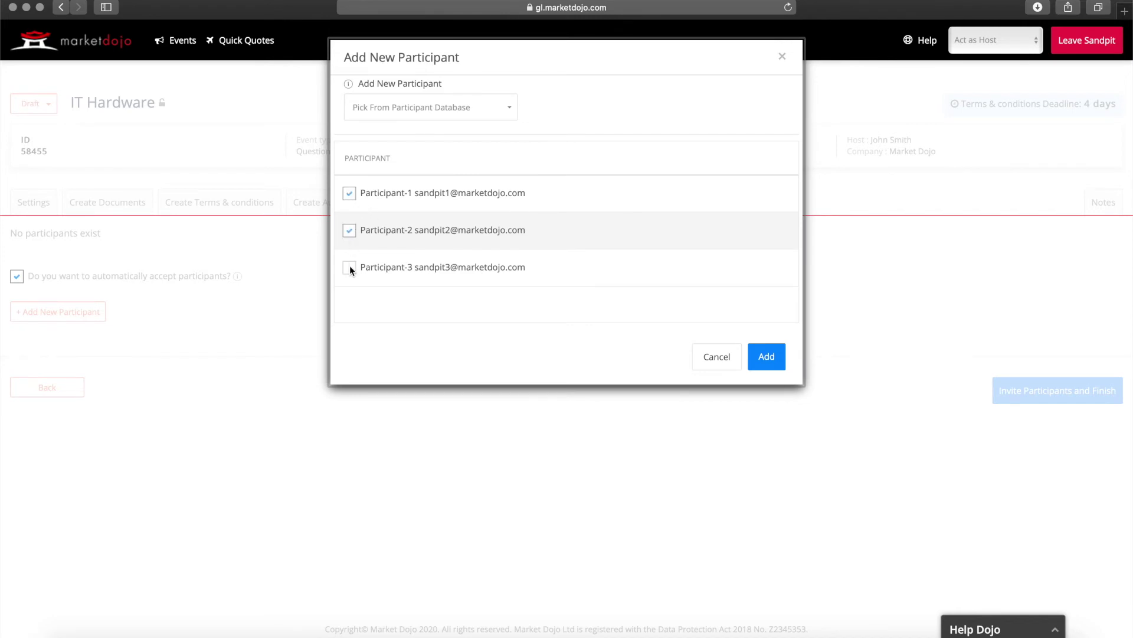
left_click(762, 357)
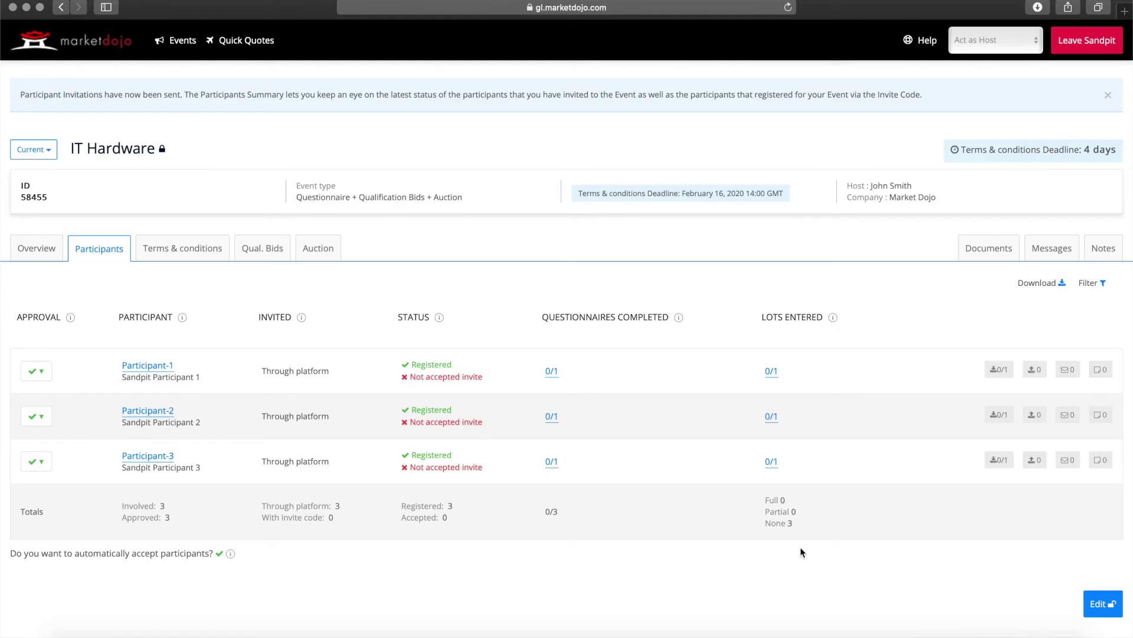
Switch to acting as Participant-1 and accept the IT Hardware event invitation.
left_click(1019, 43)
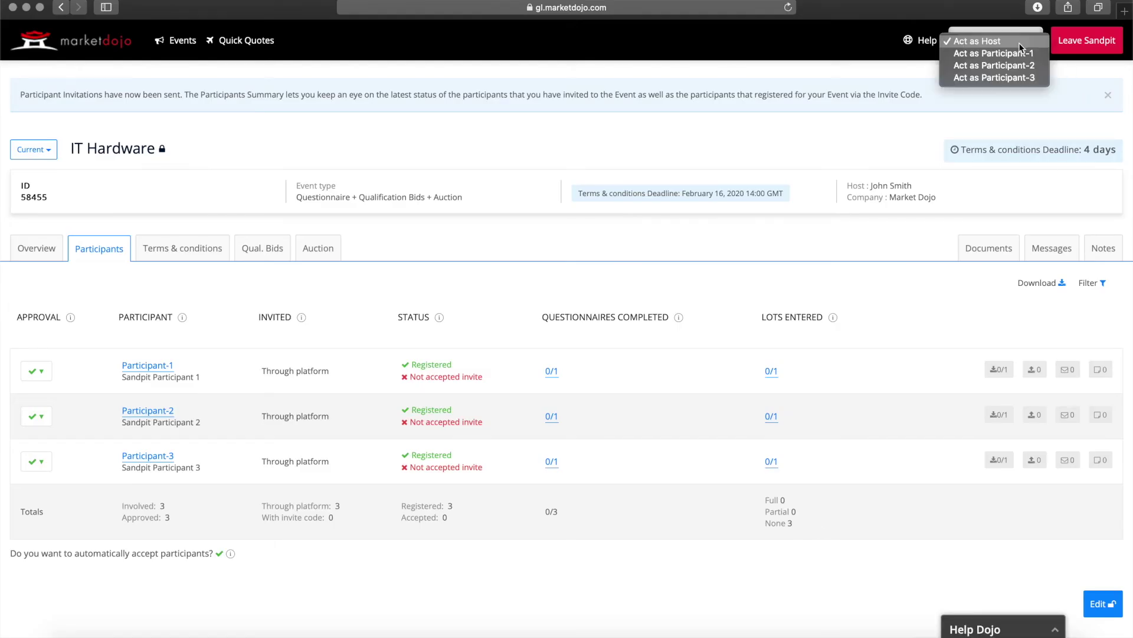
left_click(1024, 56)
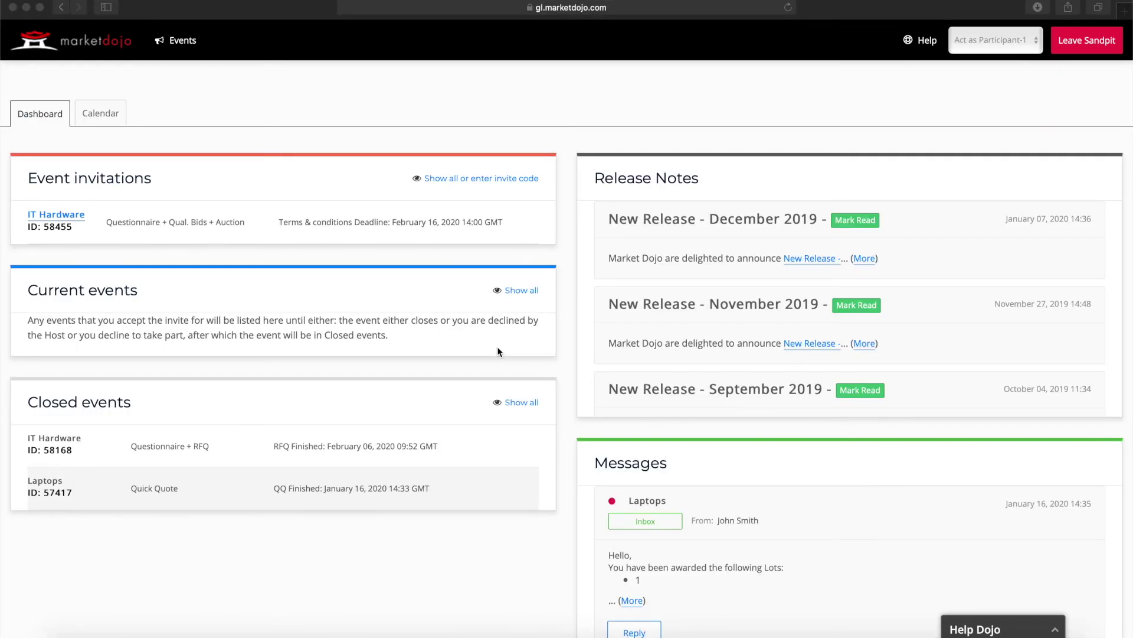
left_click(74, 216)
left_click(68, 274)
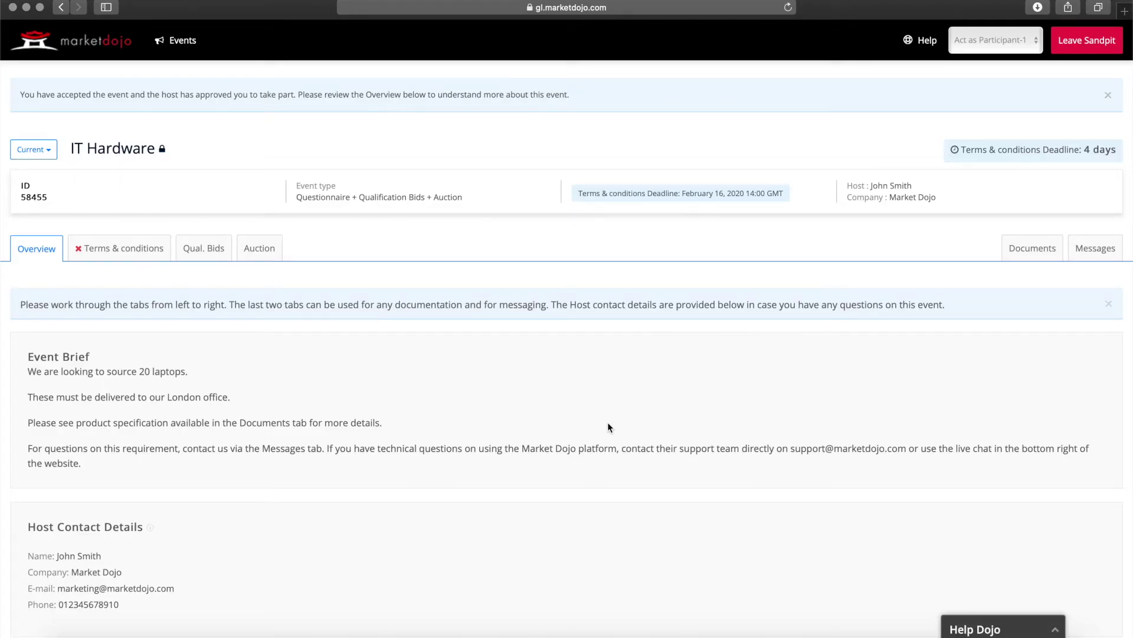
Review the event brief, host contact details, event details and auction rules in the participant's event overview.
scroll(373, 441, "down", 1)
scroll(372, 441, "down", 5)
scroll(372, 441, "down", 2)
scroll(372, 441, "down", 2)
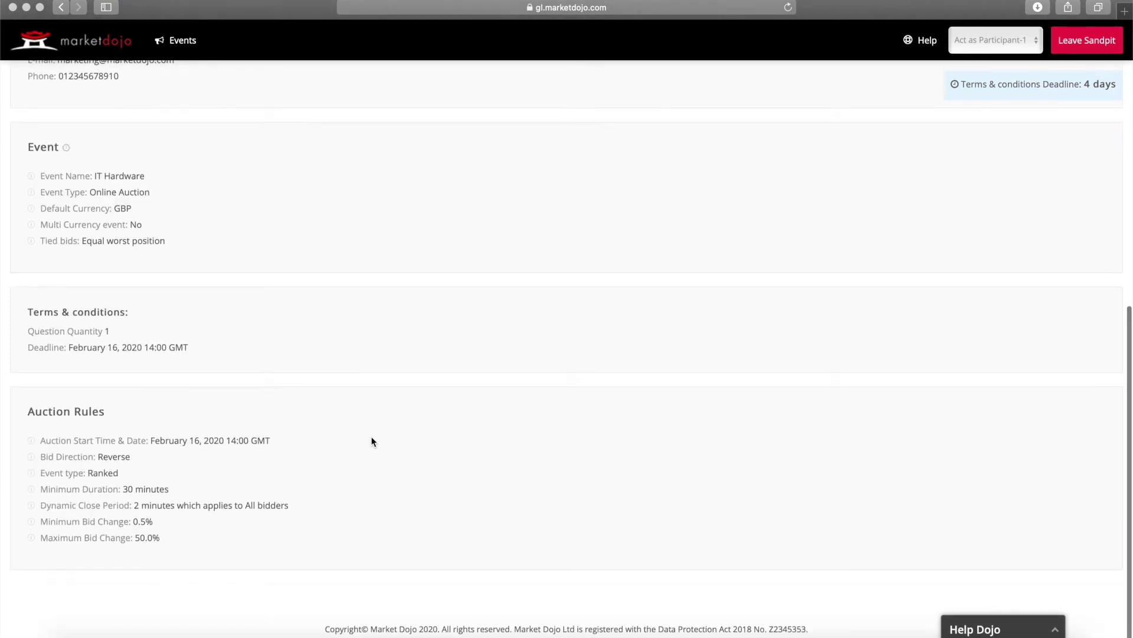
scroll(372, 442, "up", 5)
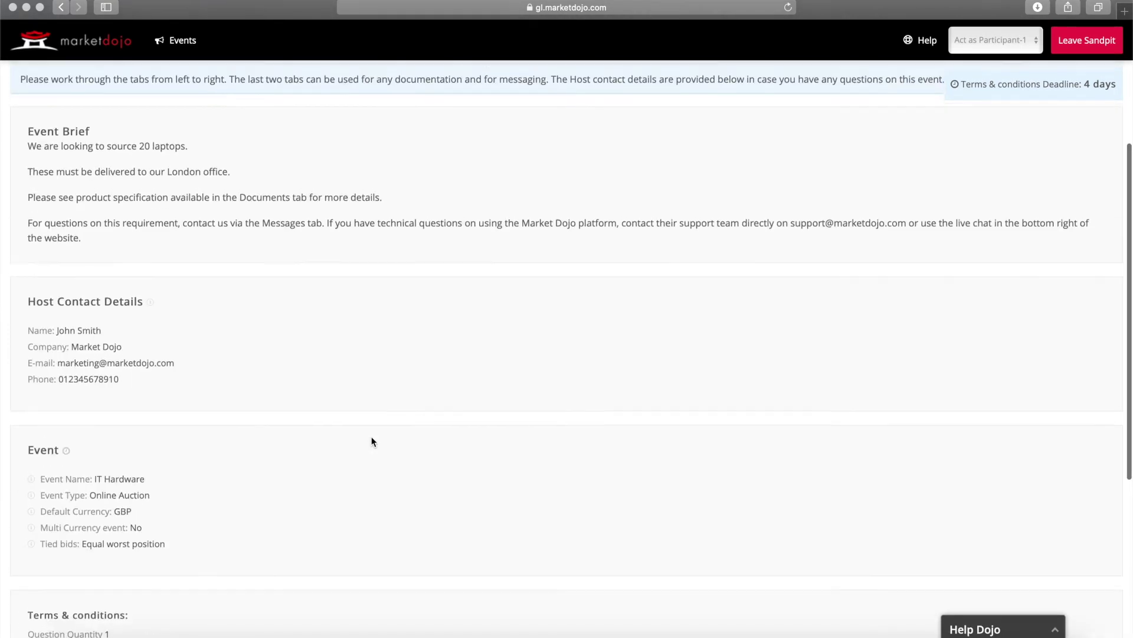
scroll(371, 442, "up", 3)
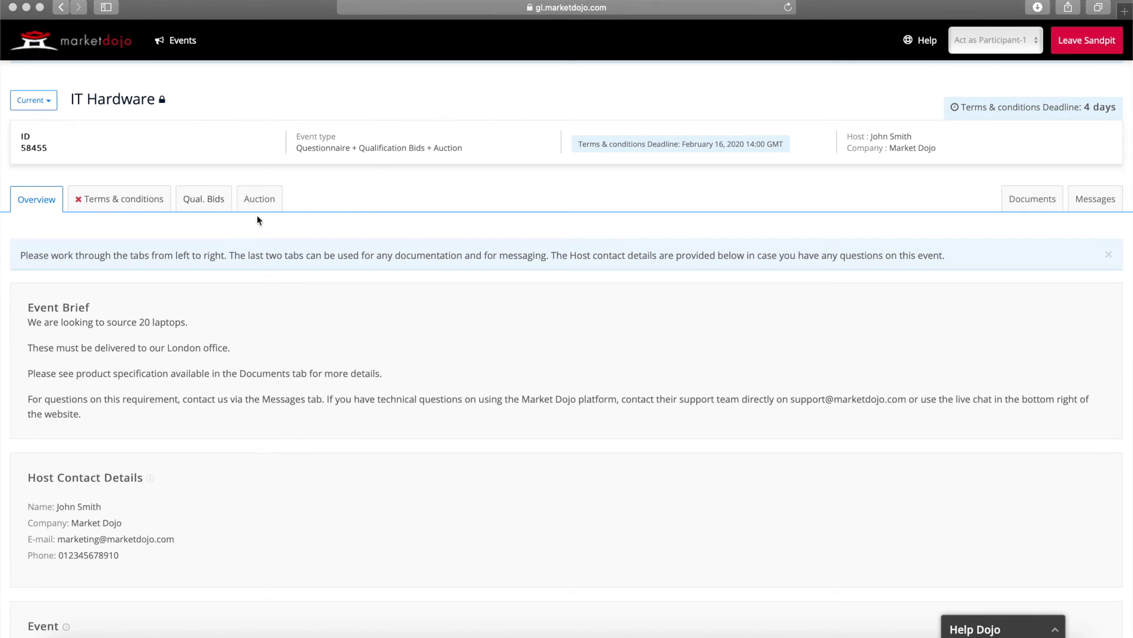
Answer Yes to the terms & conditions question and submit the questionnaire answers.
left_click(111, 208)
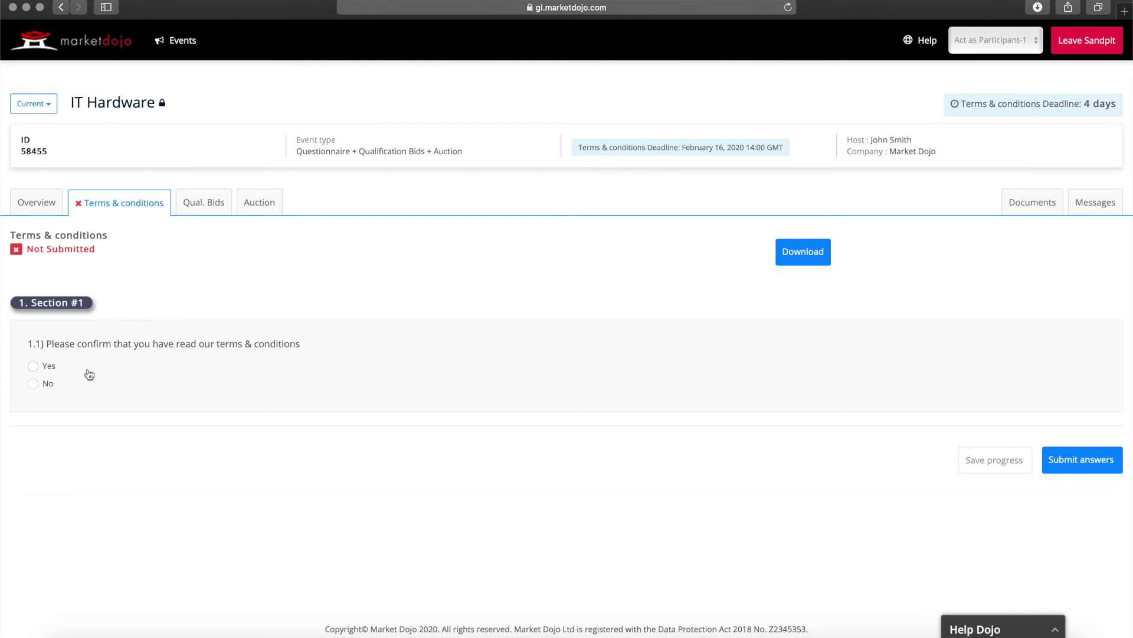
left_click(34, 366)
left_click(1054, 460)
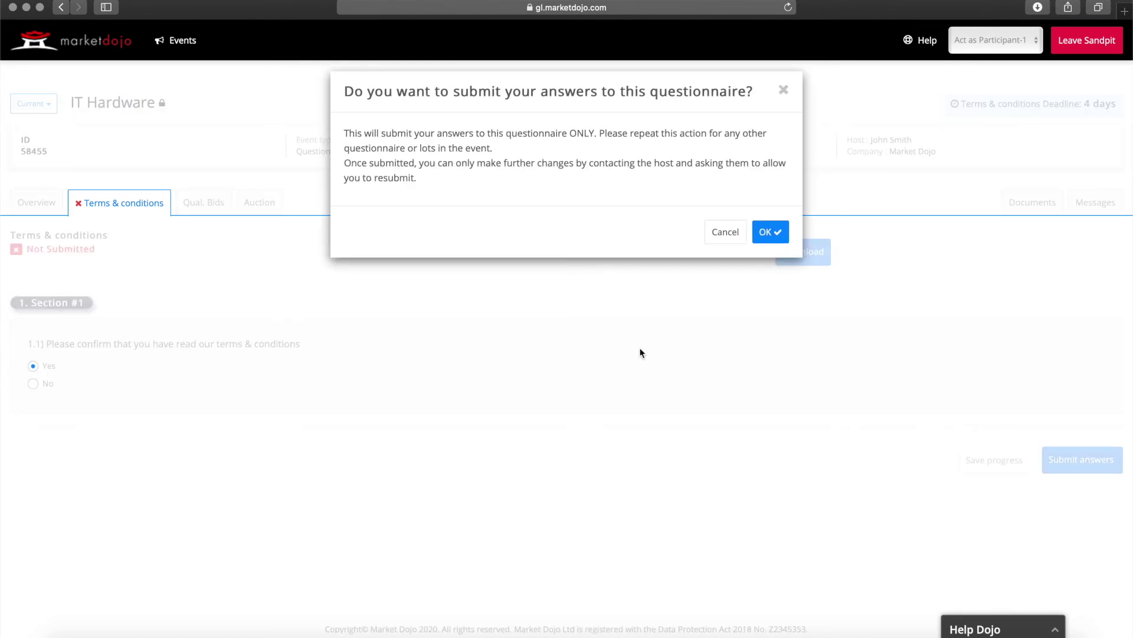
left_click(779, 232)
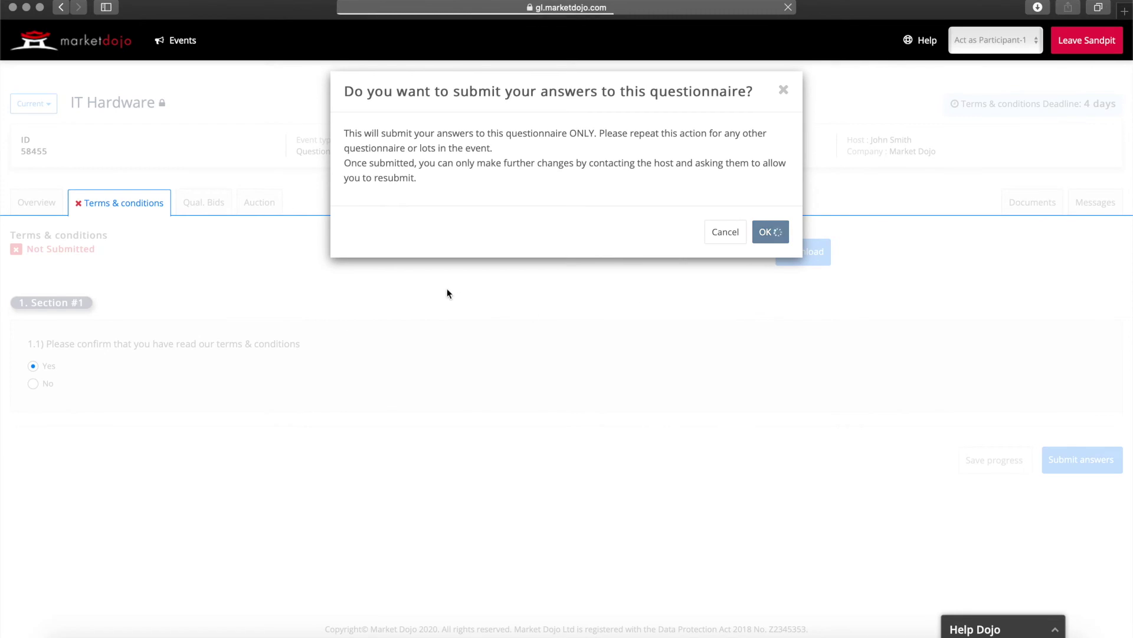
Place and confirm a qualification bid of £100 per unit on the Laptops lot.
left_click(214, 249)
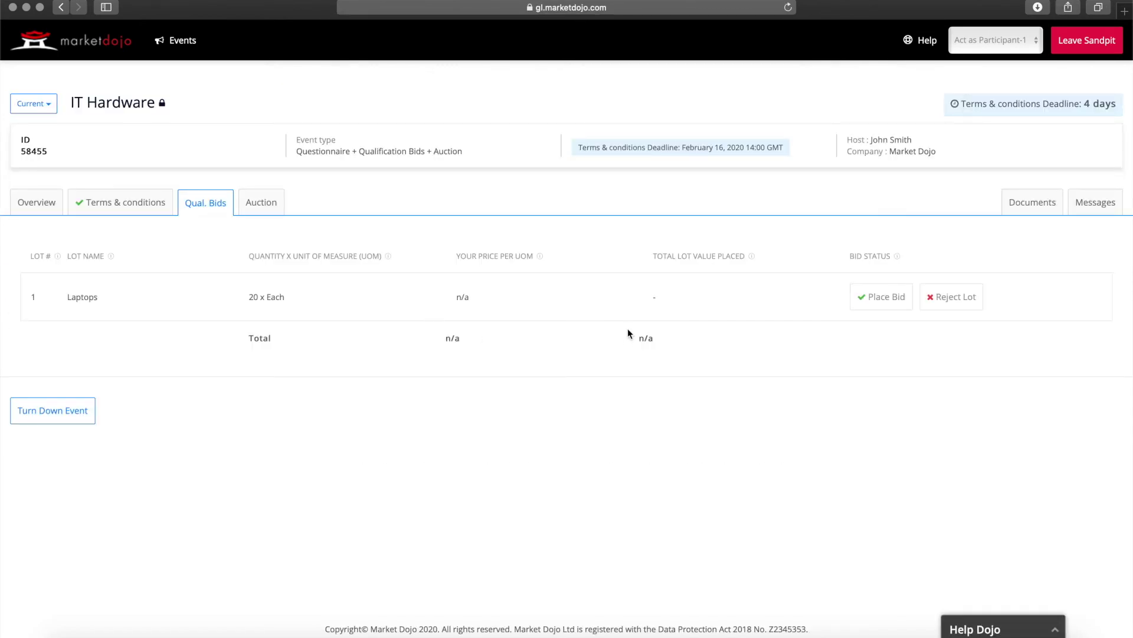
left_click(882, 299)
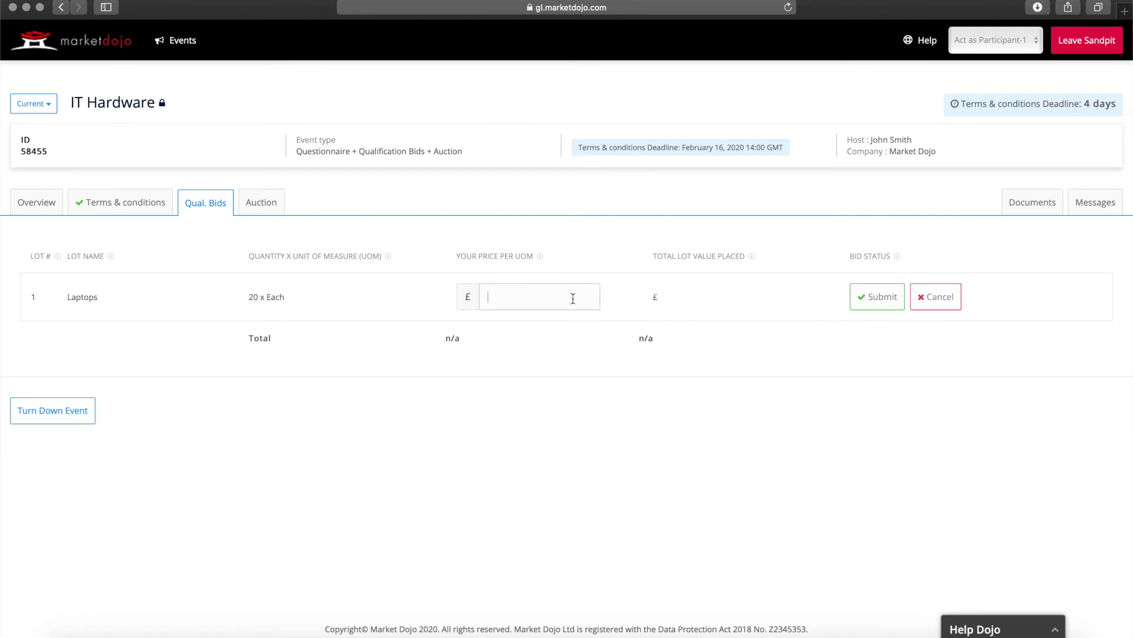
type("100")
left_click(870, 305)
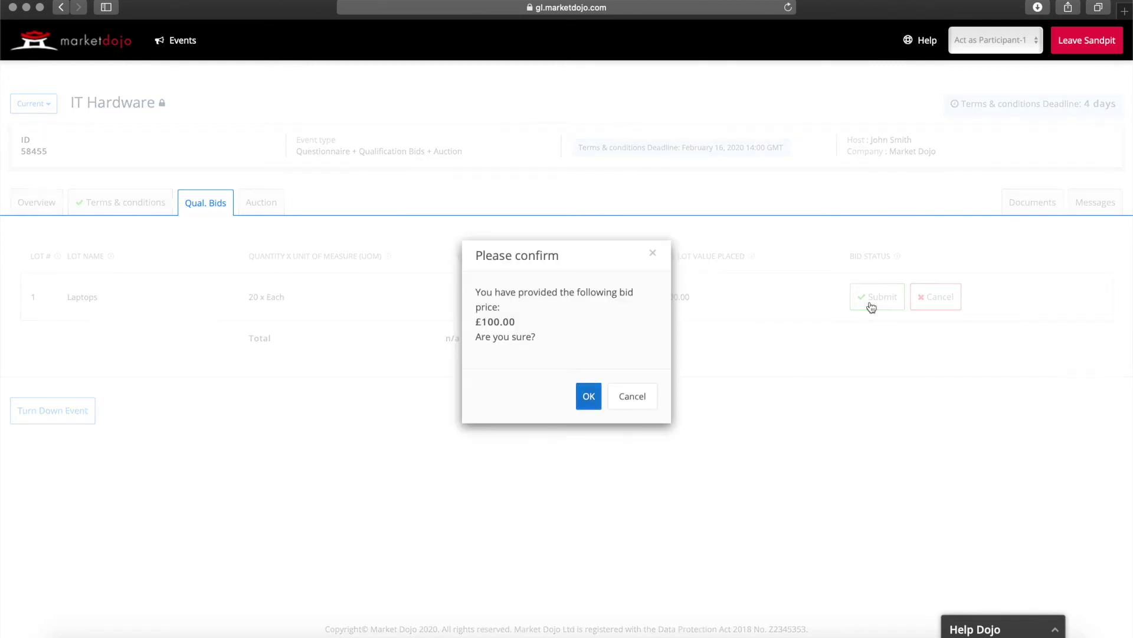
left_click(591, 400)
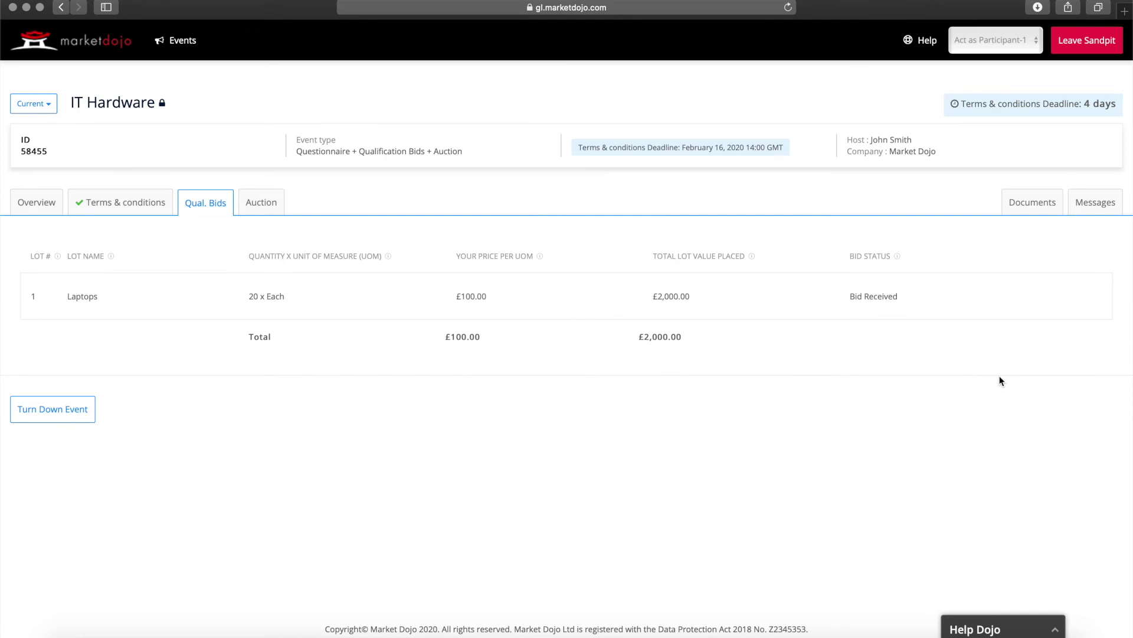
Send the host a new message reading "Hi" and open the event's documents.
left_click(1095, 202)
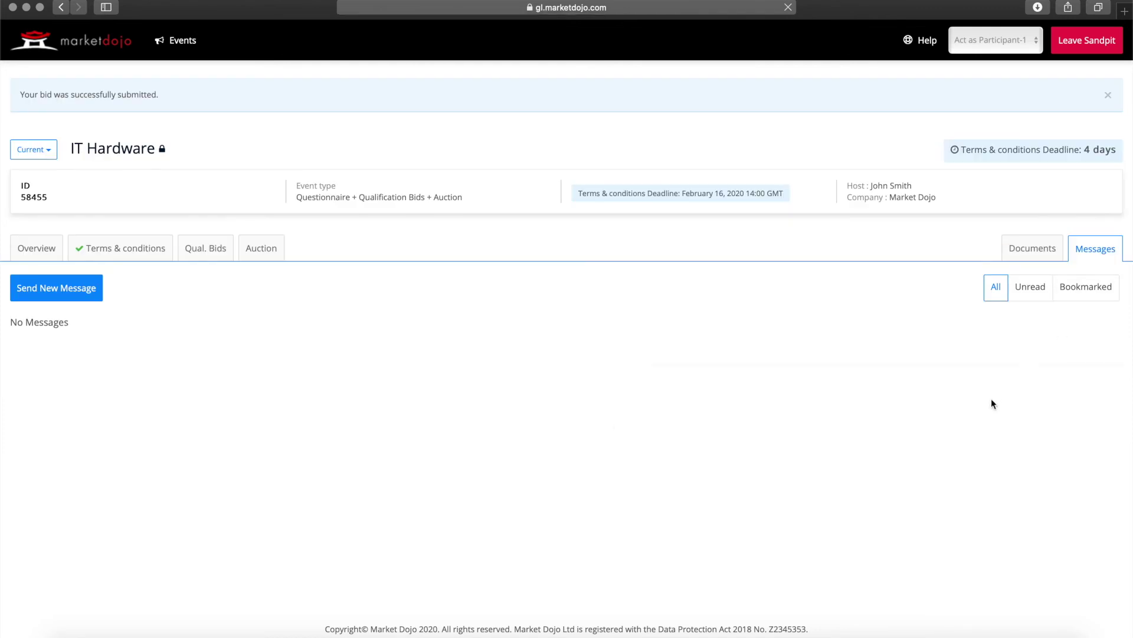
left_click(71, 288)
type("Hi")
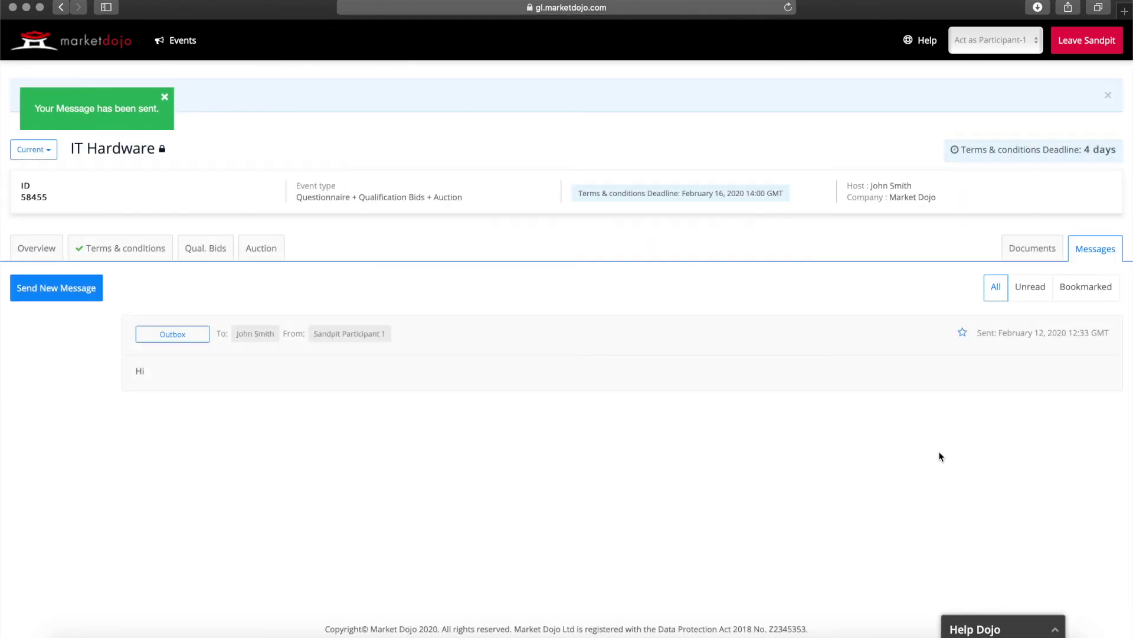
left_click(1032, 248)
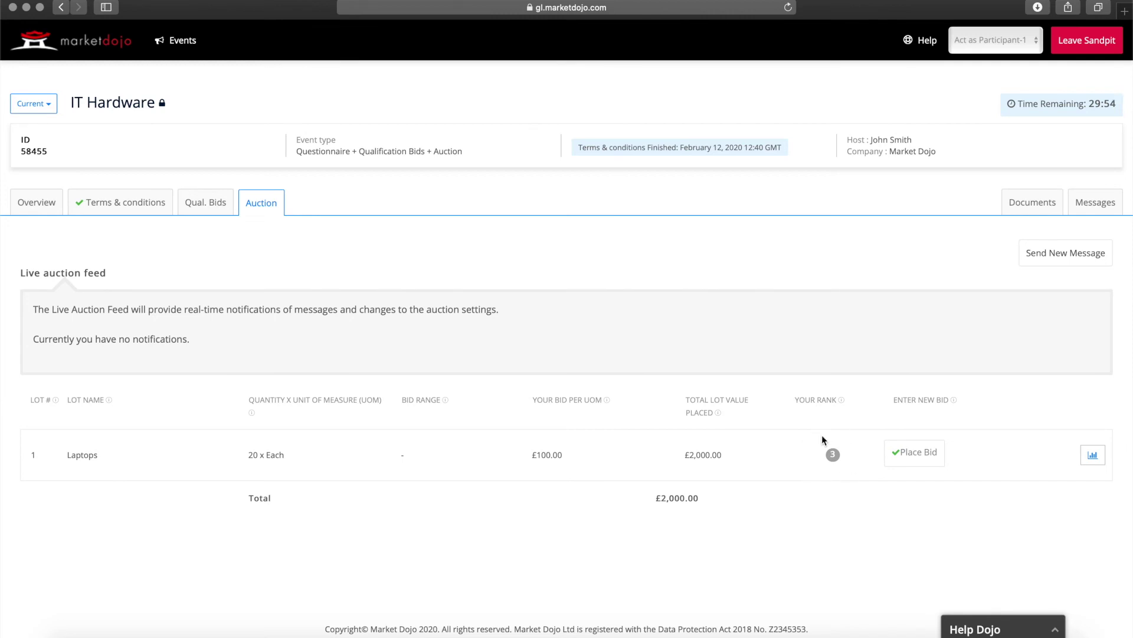
Place and confirm a live auction bid of £90 per unit on the Laptops lot.
left_click(914, 453)
type("90")
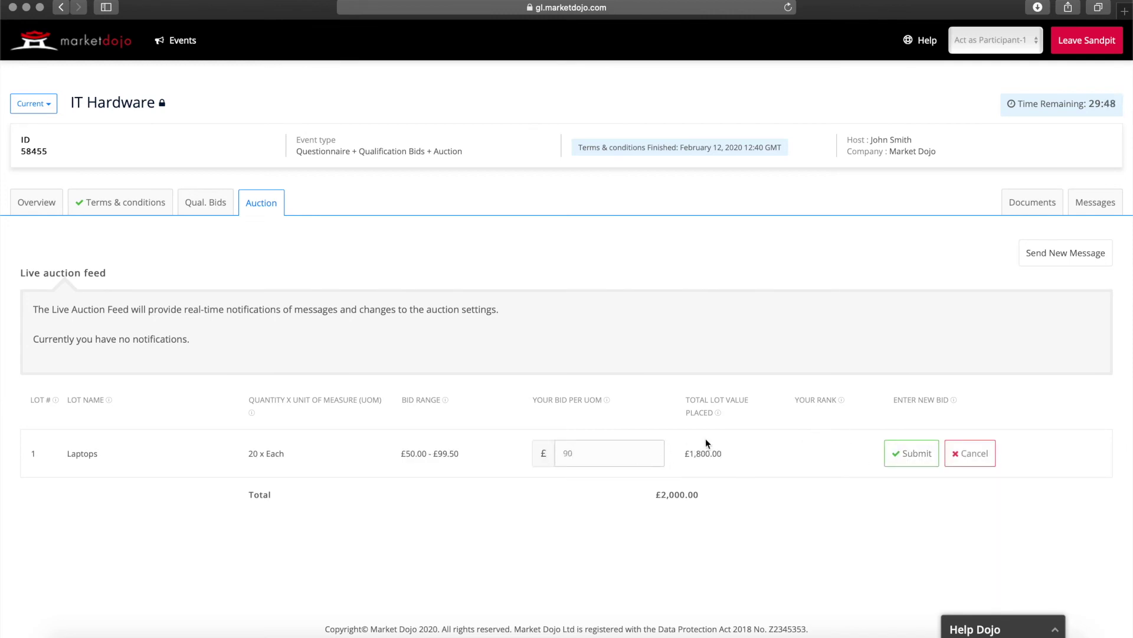
left_click(912, 453)
left_click(589, 399)
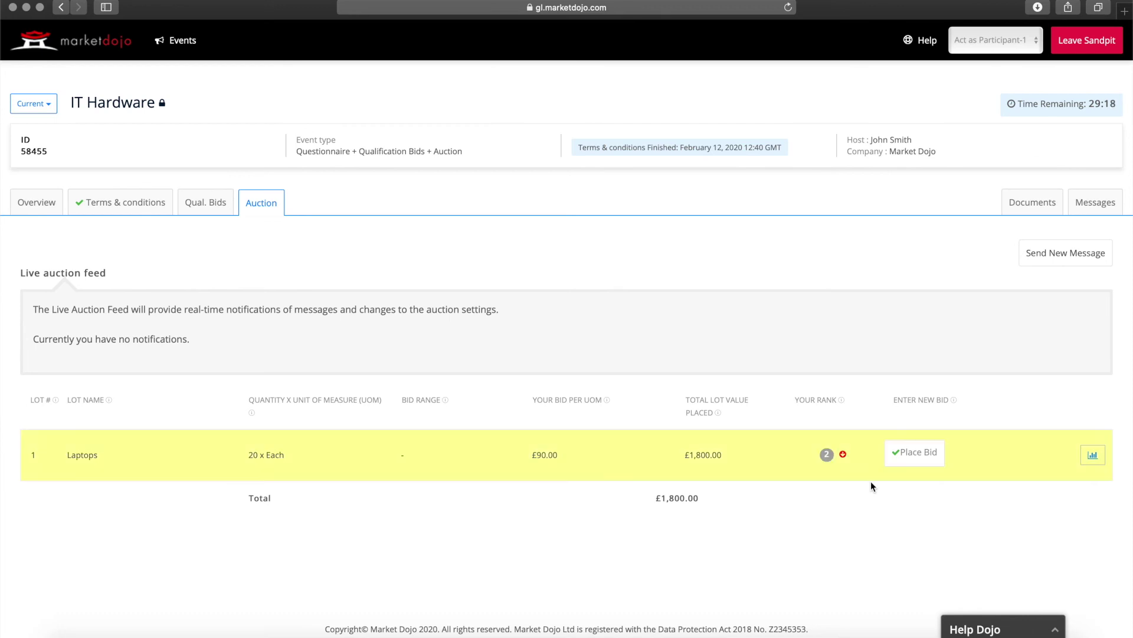
Lower the live auction bid on the Laptops lot to £85 per unit and confirm it.
left_click(891, 460)
type("85")
left_click(902, 456)
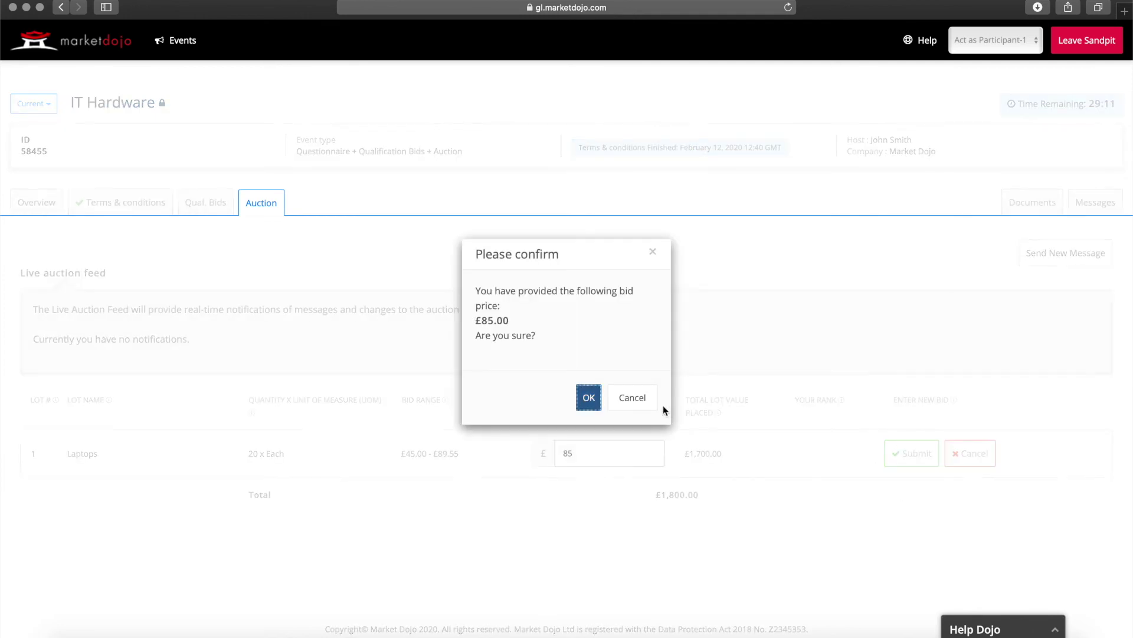
left_click(587, 397)
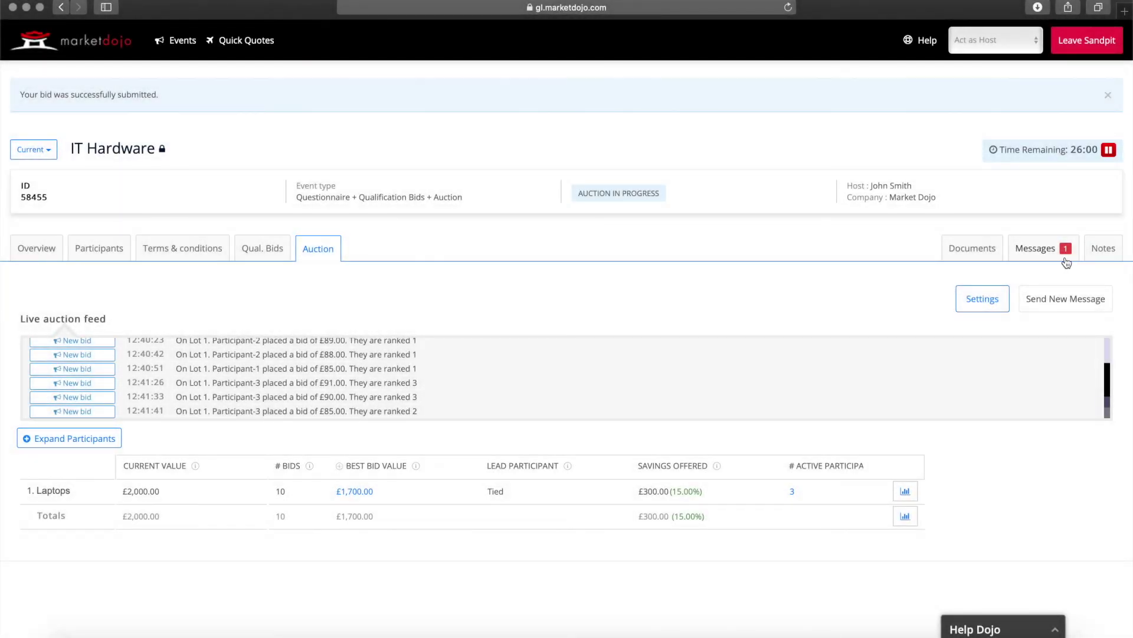
As host, review the participants' status, terms & conditions answers, qualification bids expanded by participant, and the live auction feed.
left_click(112, 255)
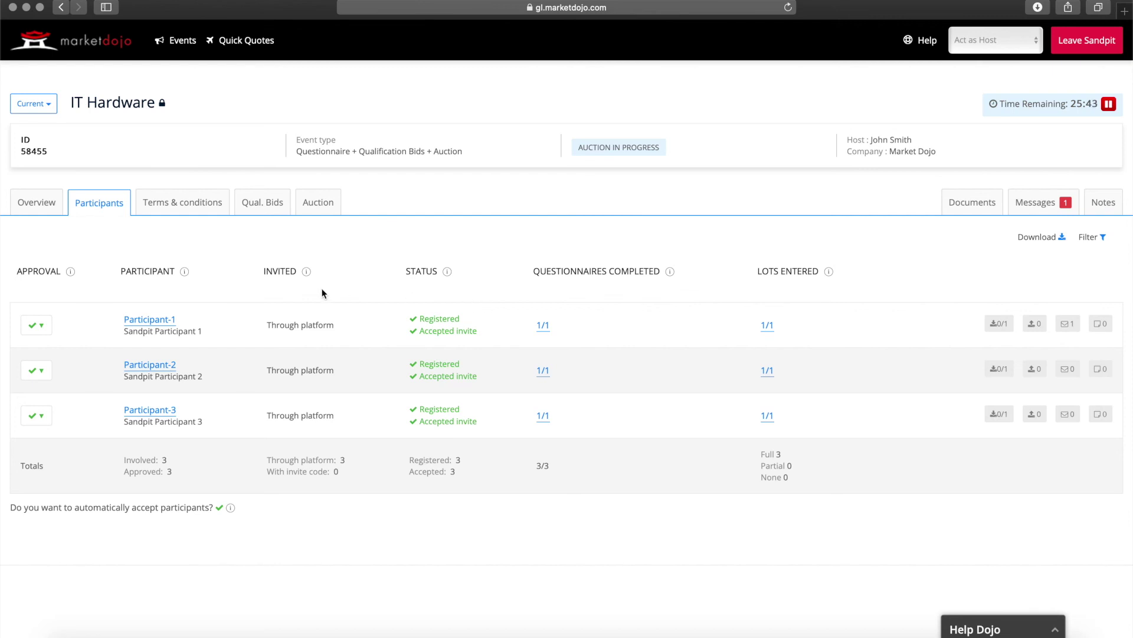
left_click(199, 202)
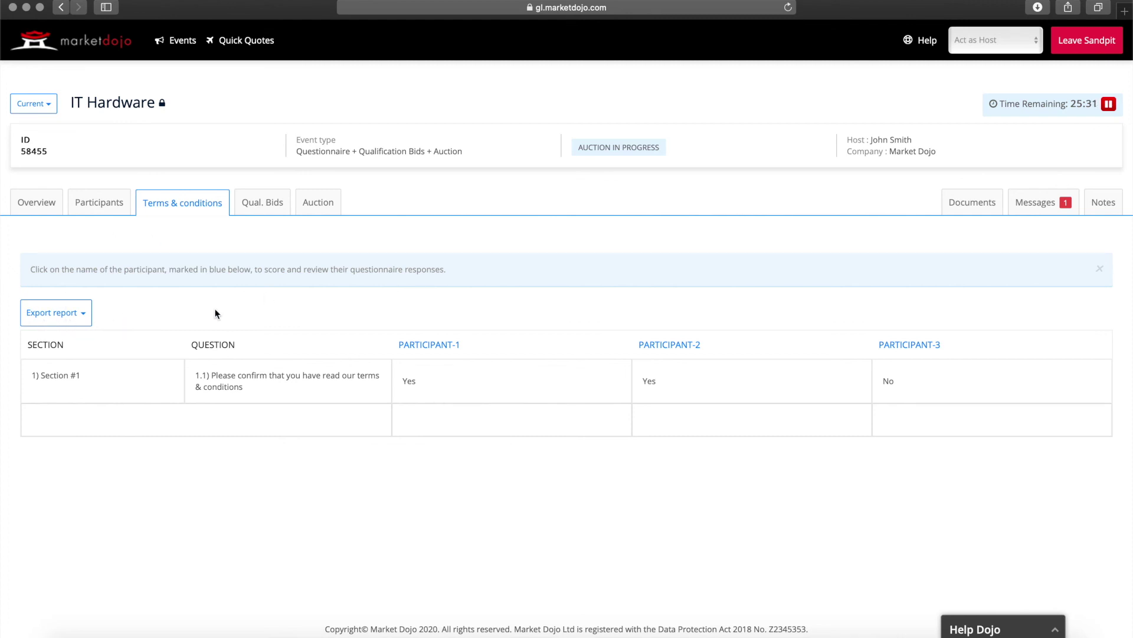
left_click(262, 203)
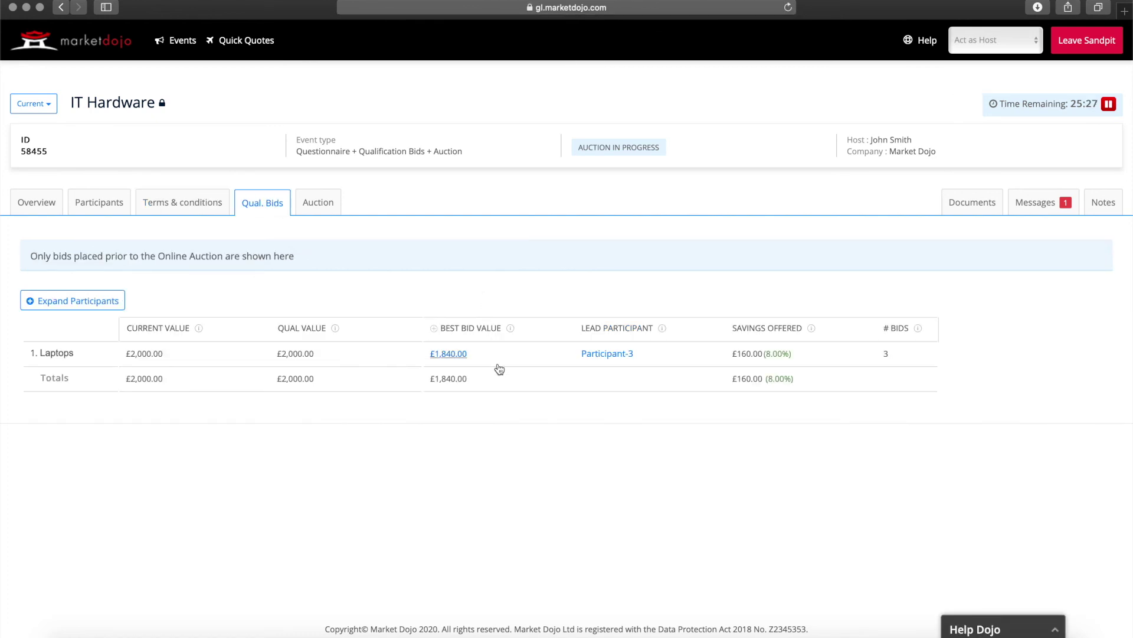
left_click(101, 311)
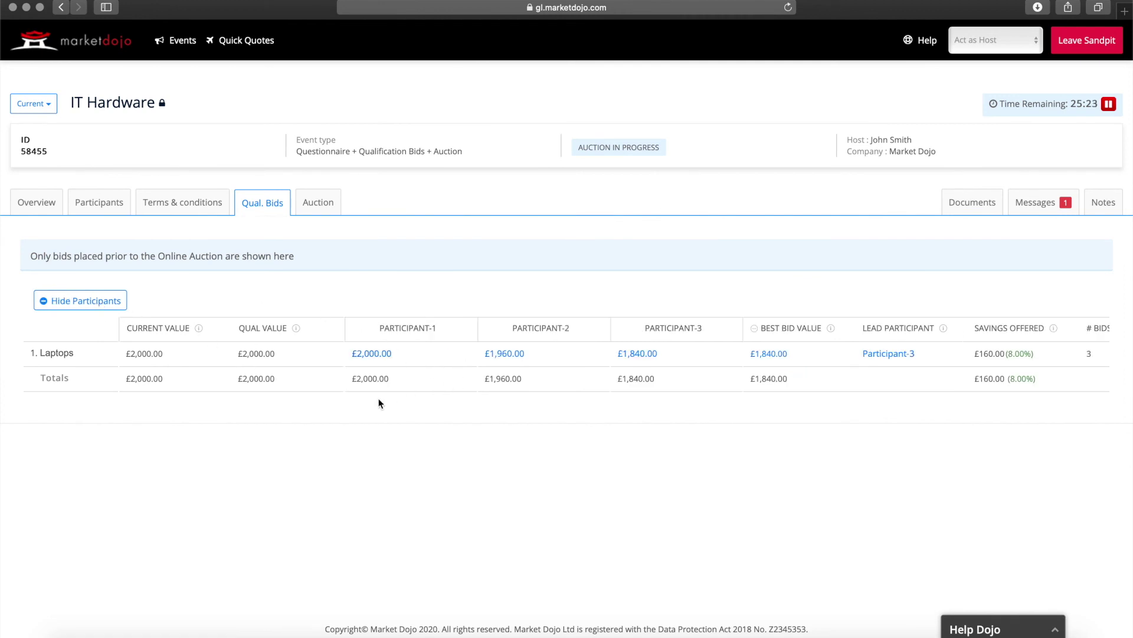
left_click(308, 204)
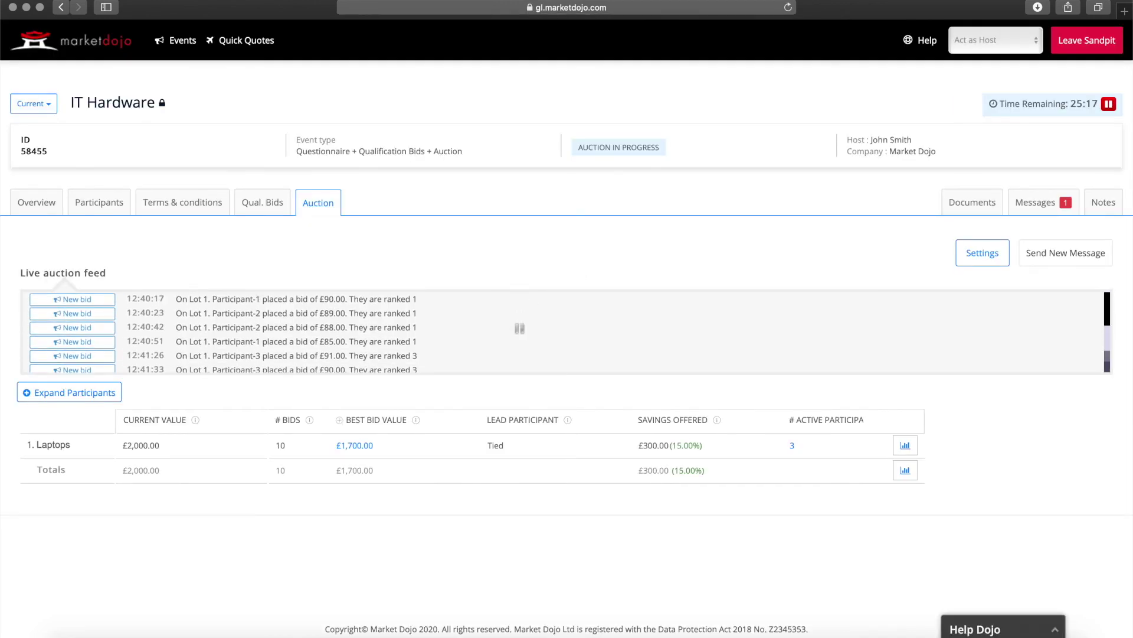
Review the latest bids in the live auction feed and expand the Laptops lot's bids by participant.
scroll(519, 328, "down", 1)
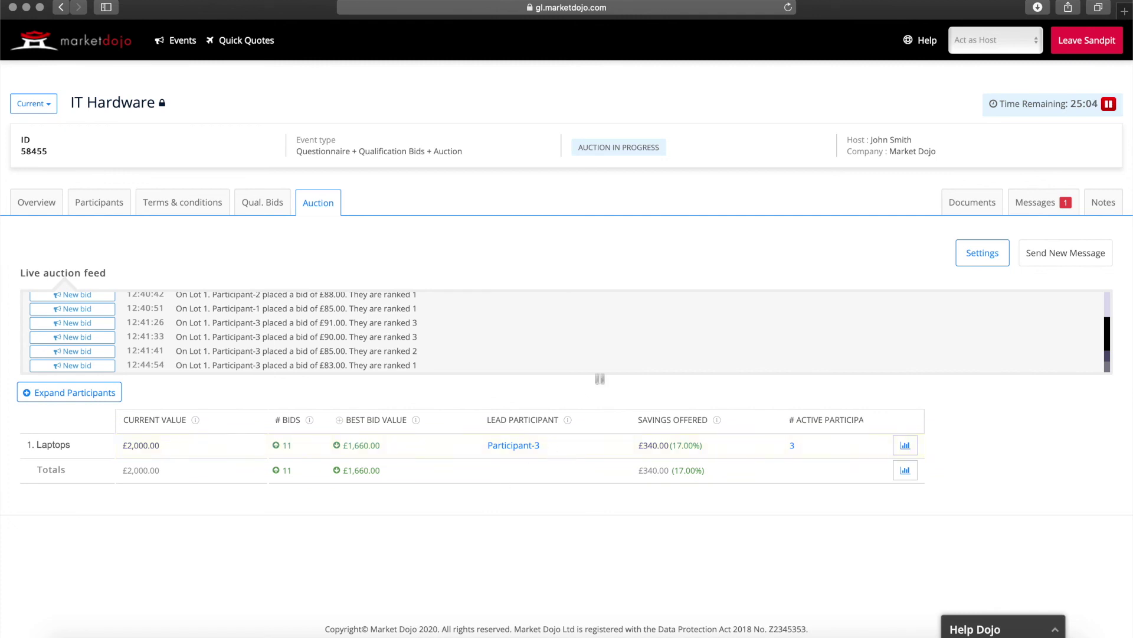
left_click(101, 396)
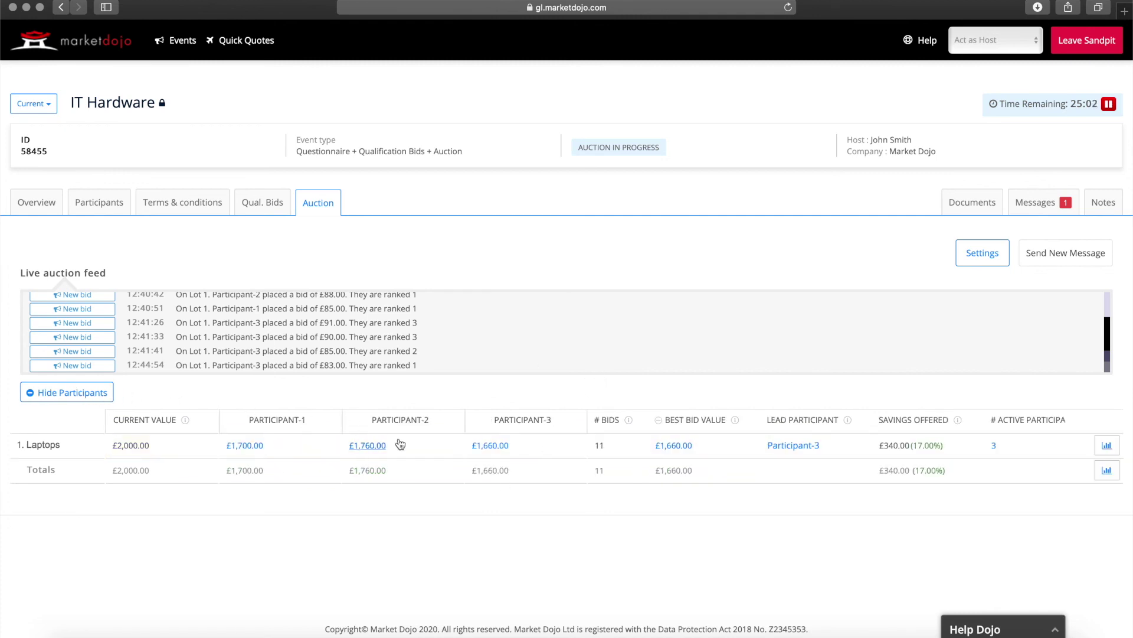
scroll(378, 449, "left", 1)
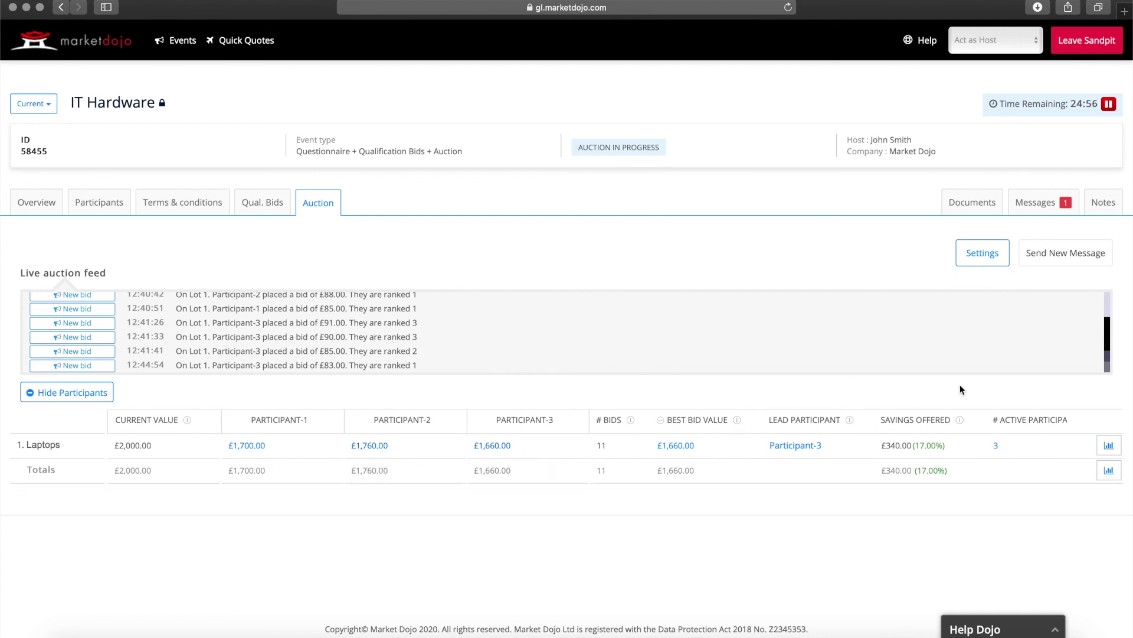
Examine the Laptops lot's Participant, All Bid, Best Bid and Savings Progression charts, and close the chart window.
left_click(1109, 445)
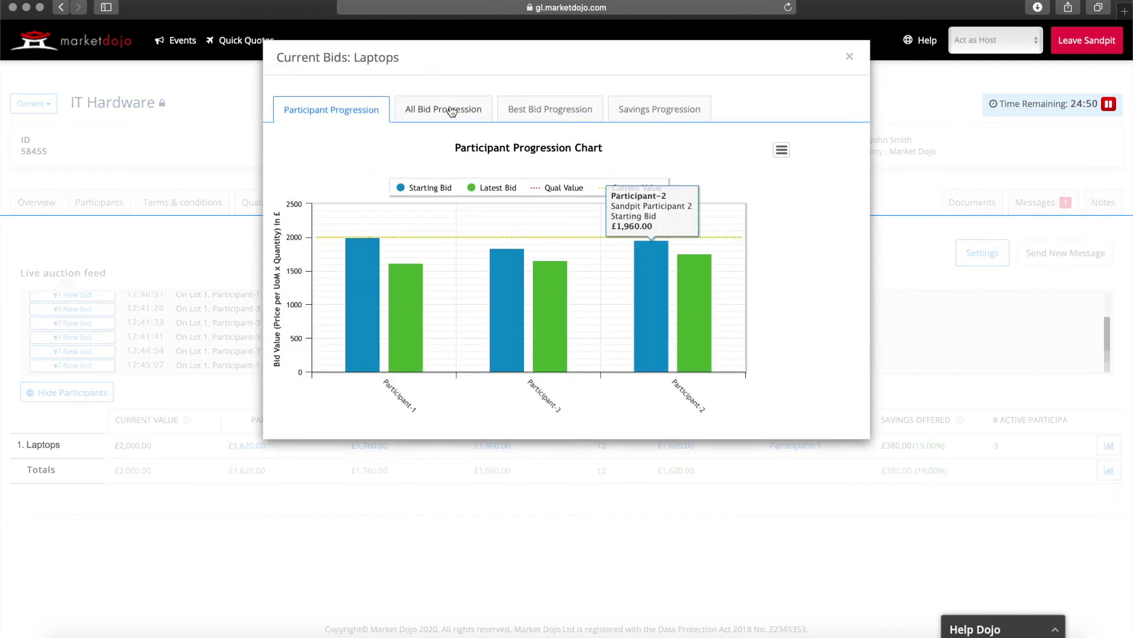
left_click(452, 112)
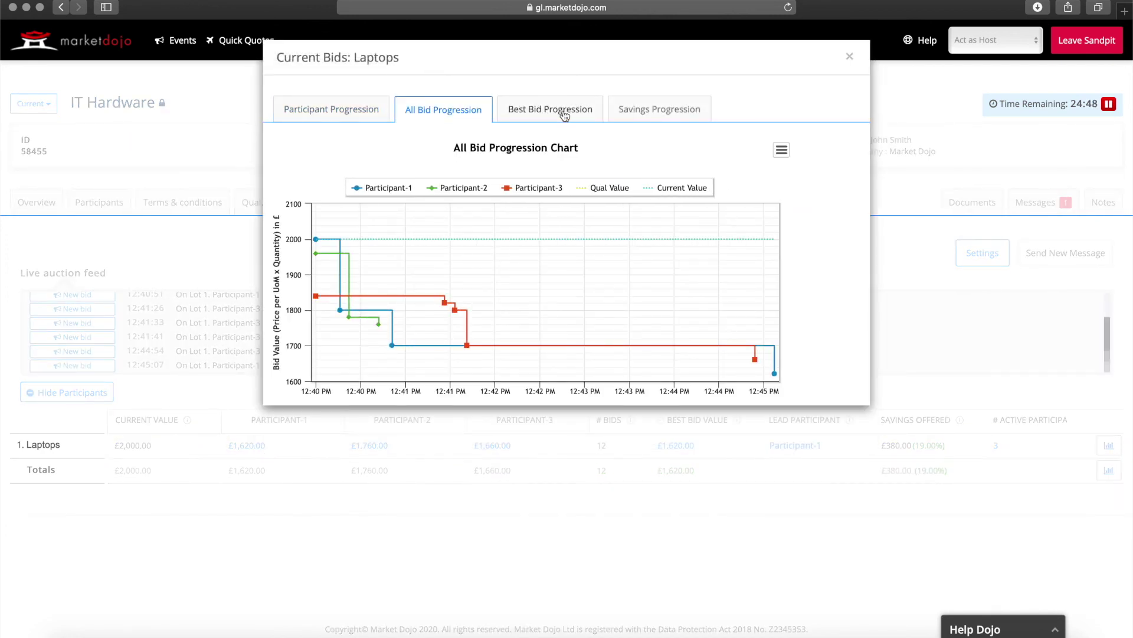
left_click(564, 114)
left_click(662, 114)
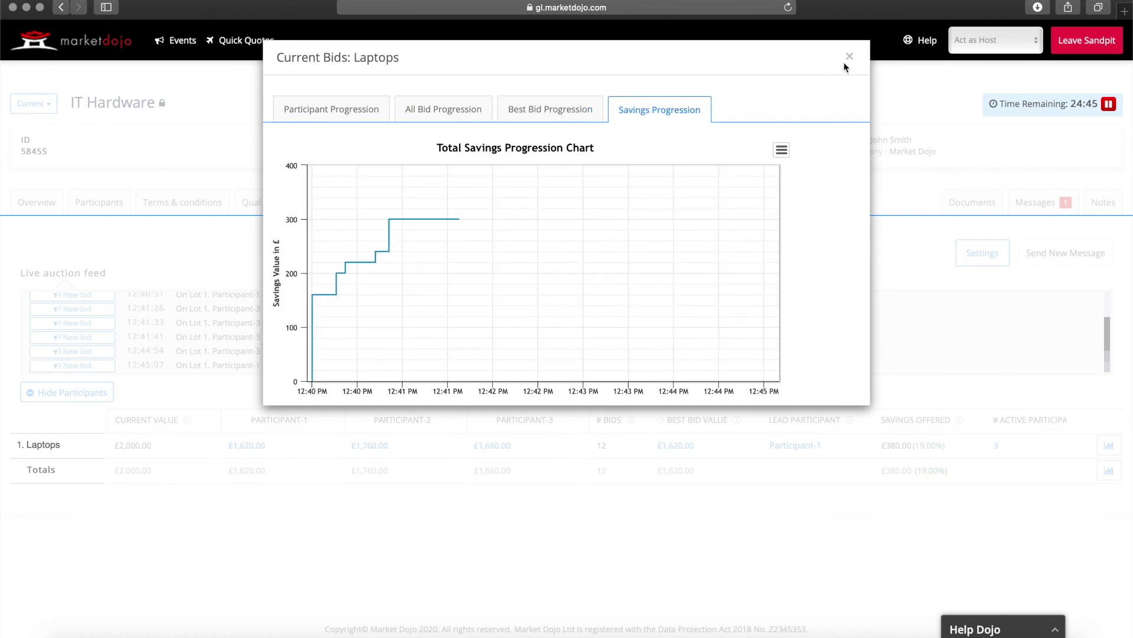
left_click(850, 56)
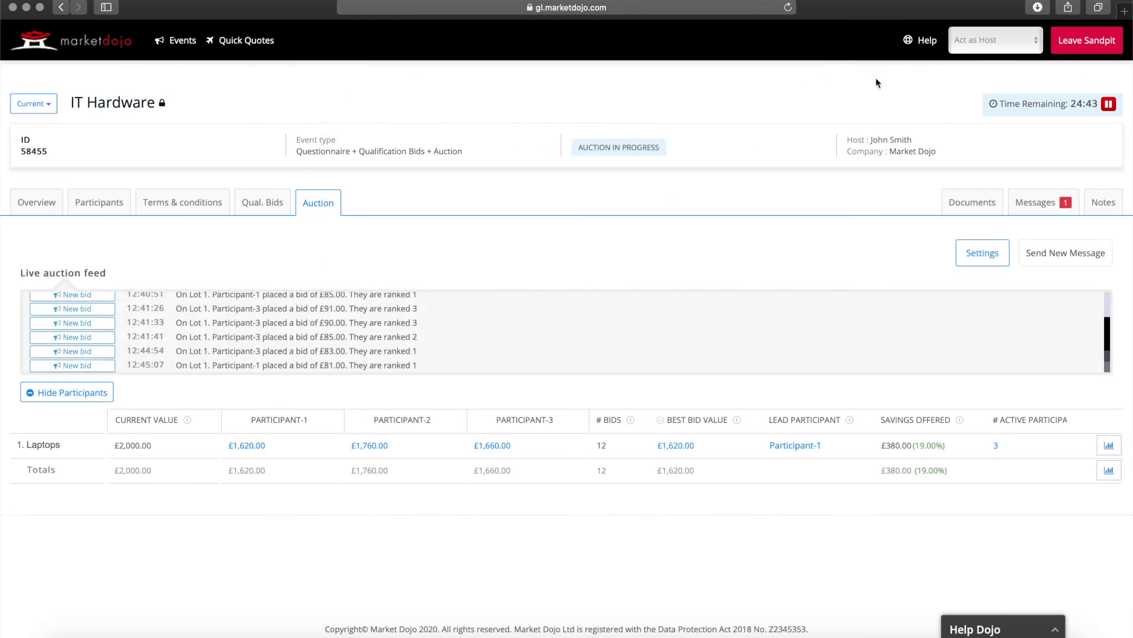
Review the live auction's duration, dynamic close and bid change settings, save them as they are, and open the event's messages.
left_click(974, 256)
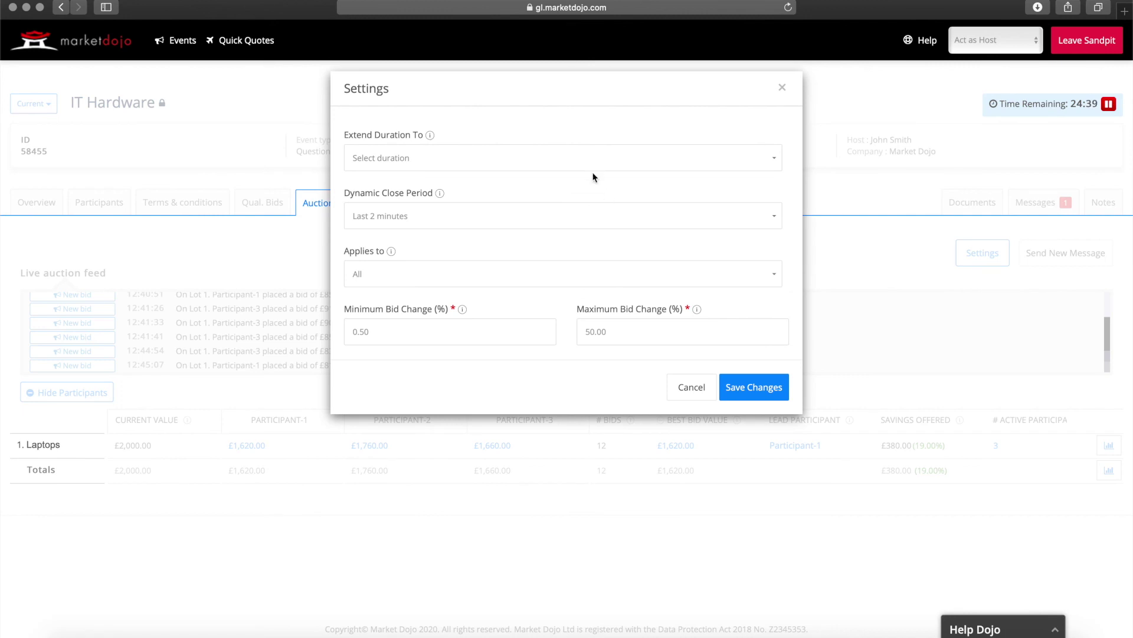
left_click(748, 386)
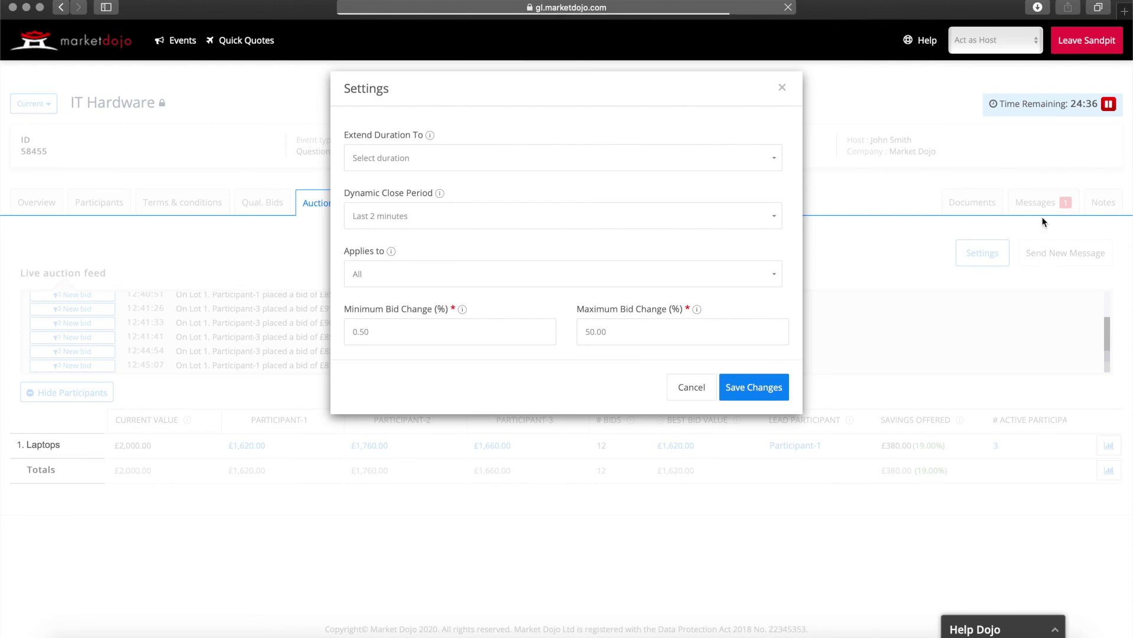
left_click(1027, 206)
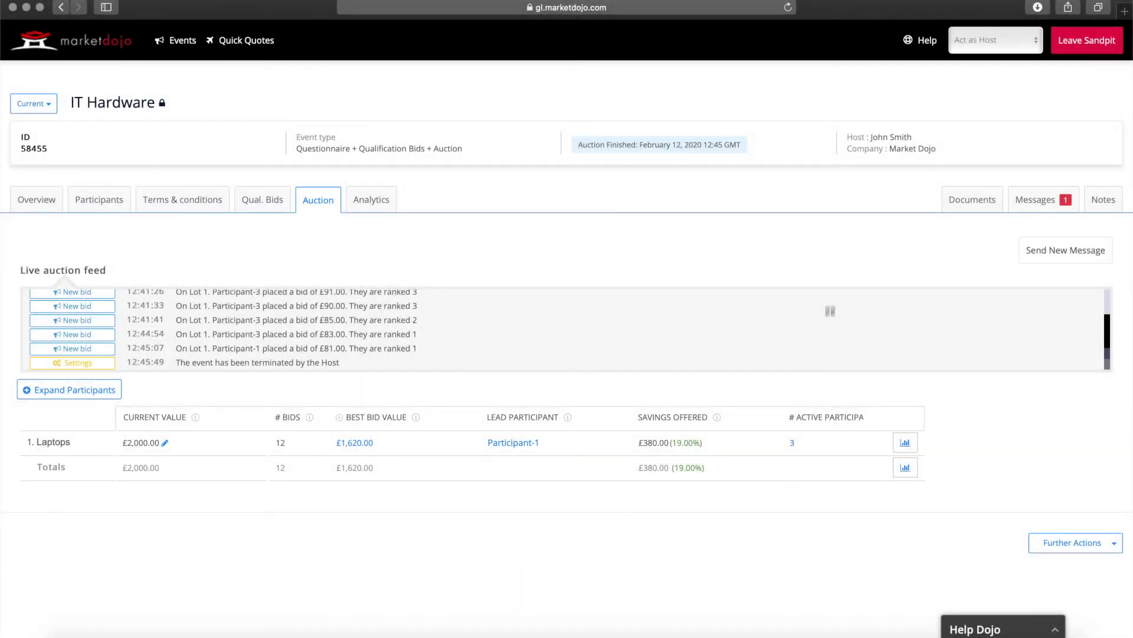
Open the lot awards for the finished auction and include the Laptops lot, awarded to Participant-1, in the award notice.
left_click(1071, 541)
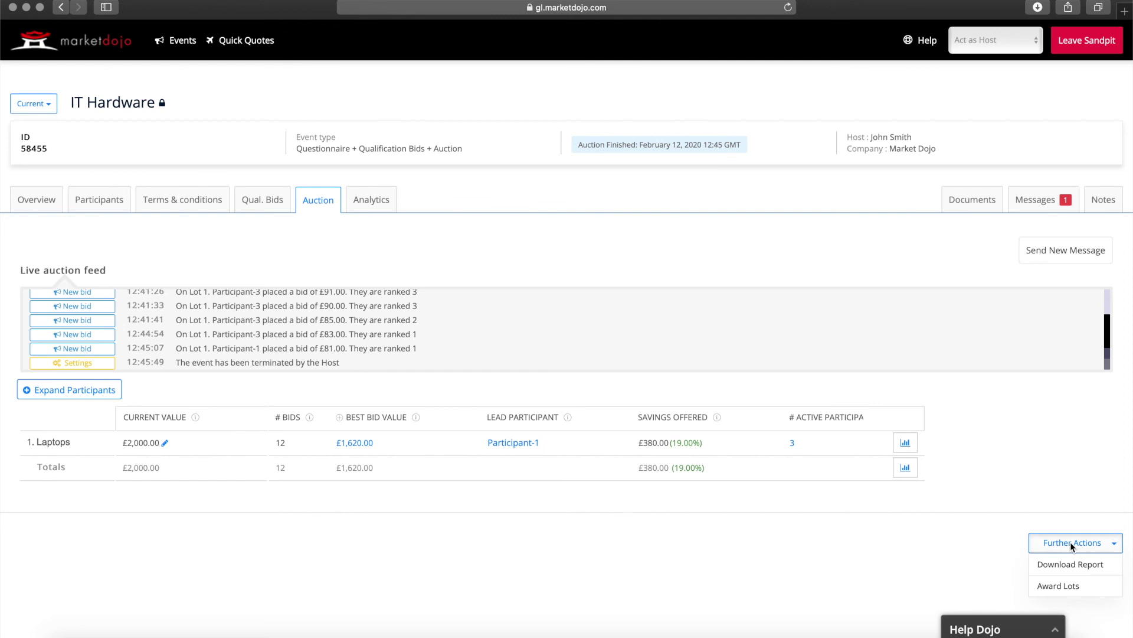
left_click(1074, 586)
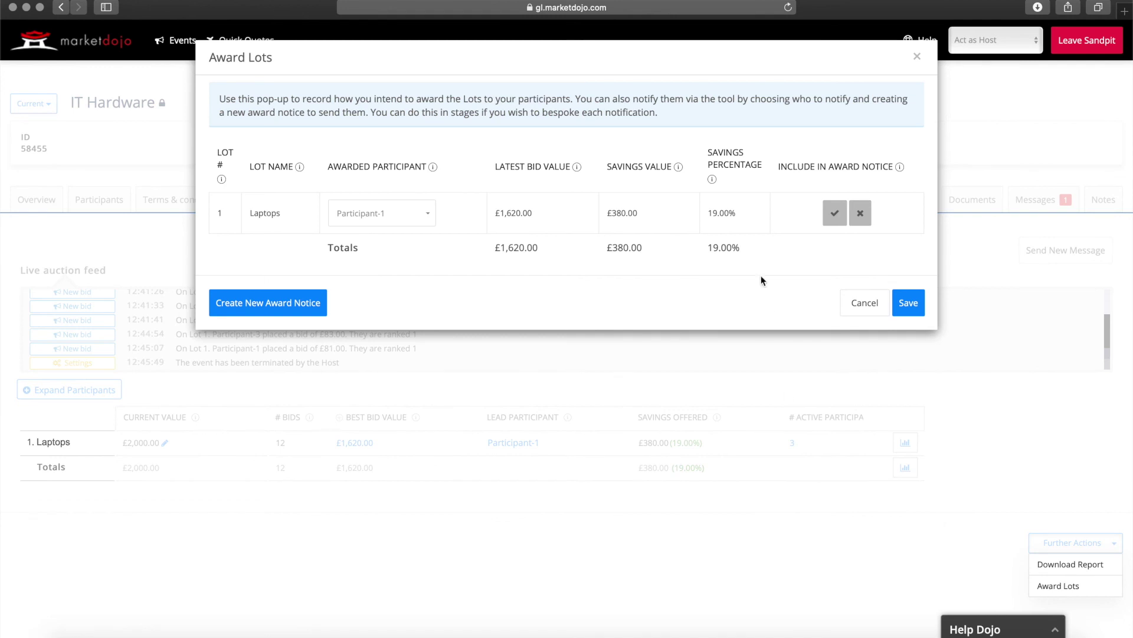
left_click(831, 221)
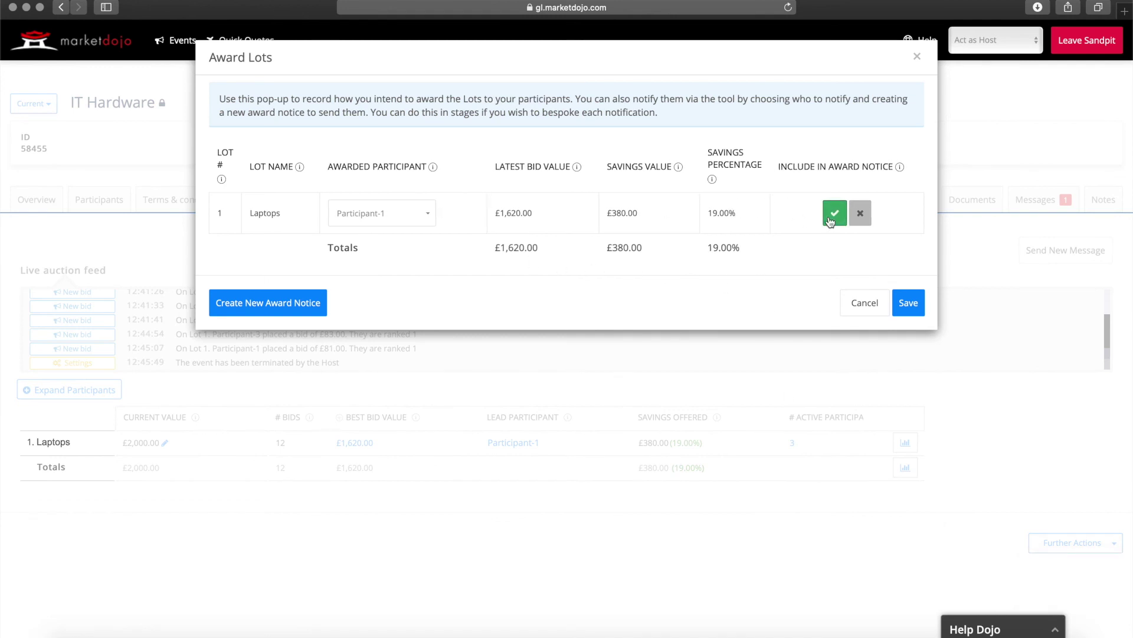
Create and send an award notice with the email greeting changed to "Hello,", and save the awarded lots.
left_click(250, 307)
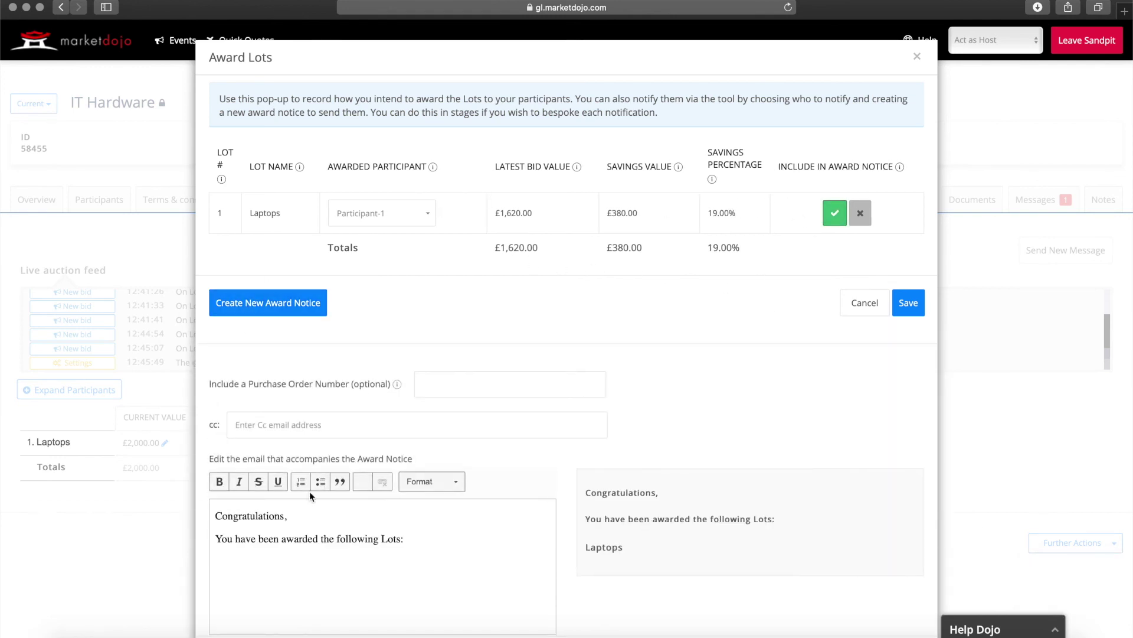
left_click_drag(296, 519, 190, 522)
type("Hello,")
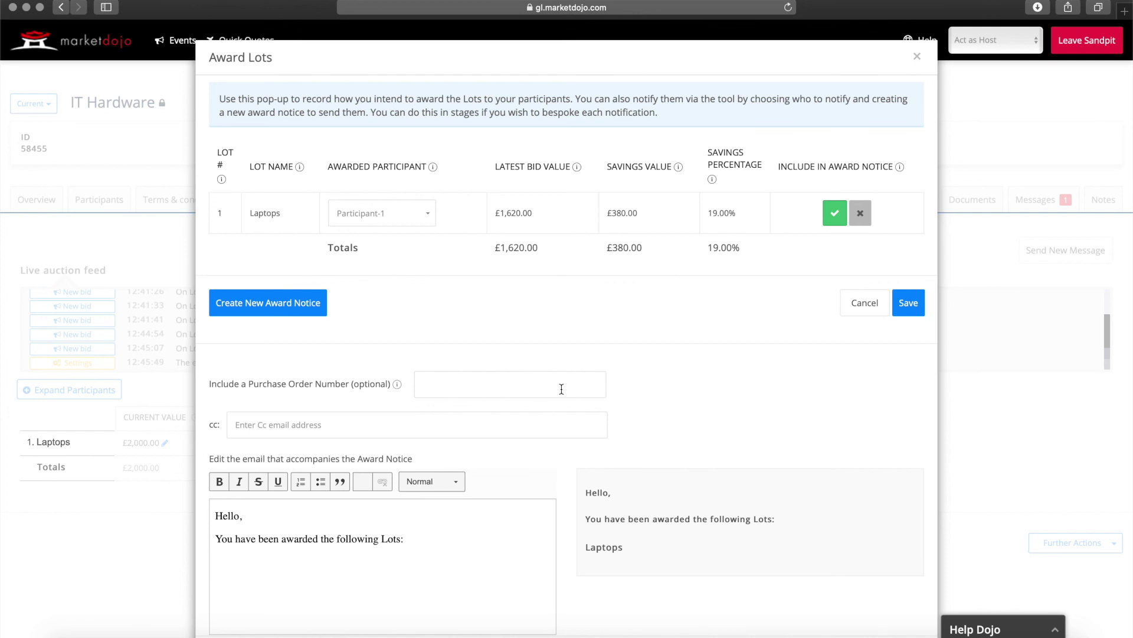
scroll(562, 389, "down", 3)
left_click(889, 596)
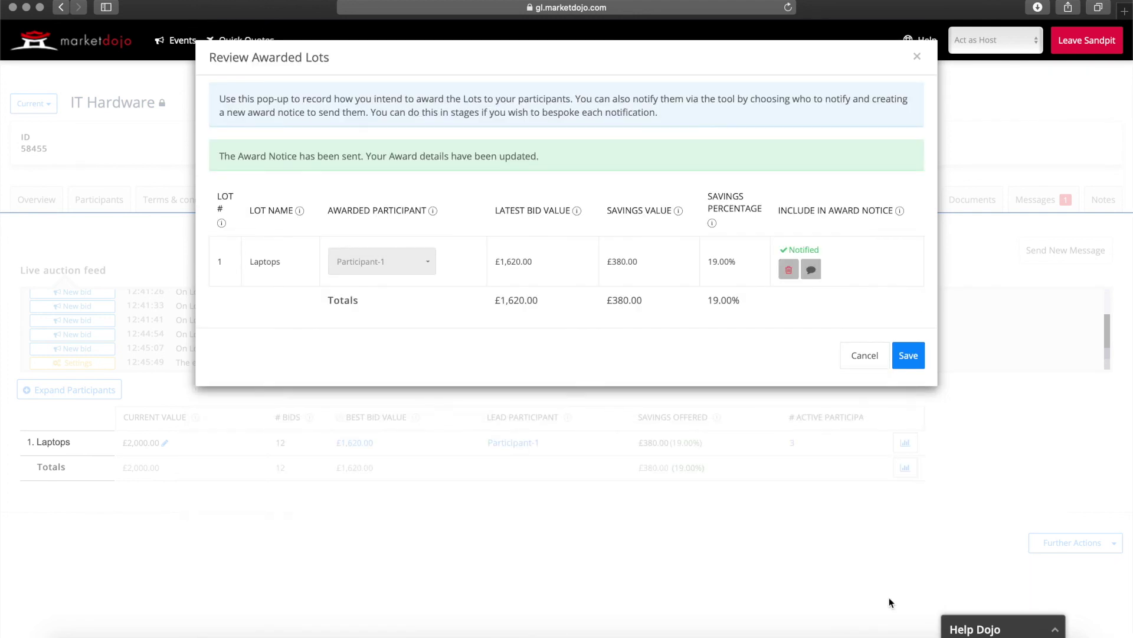
left_click(909, 356)
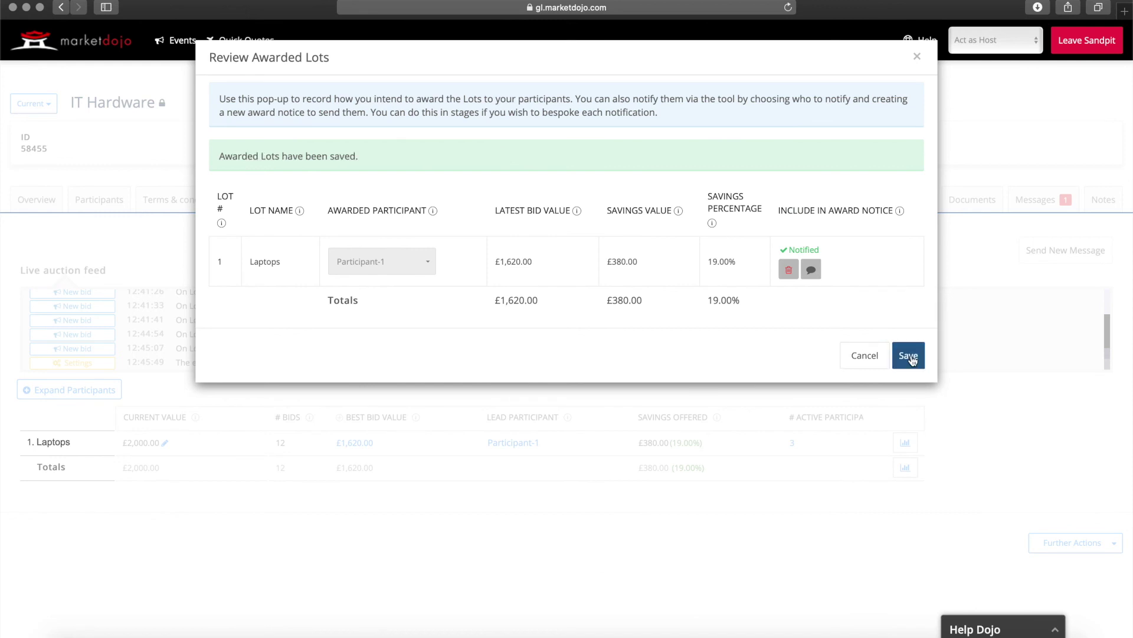
left_click(916, 56)
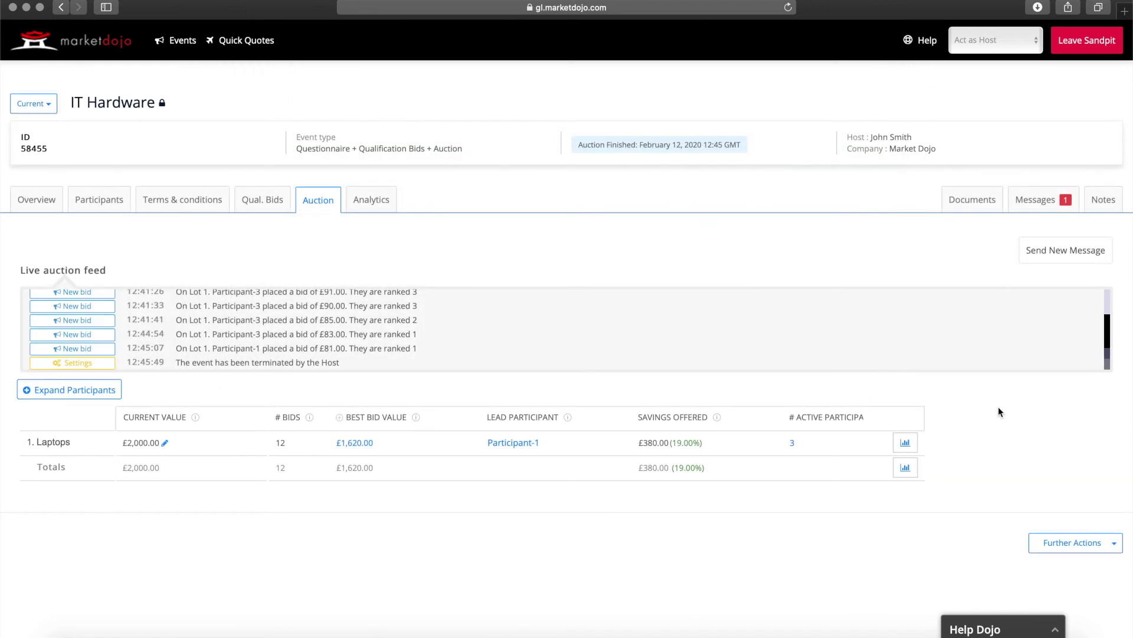